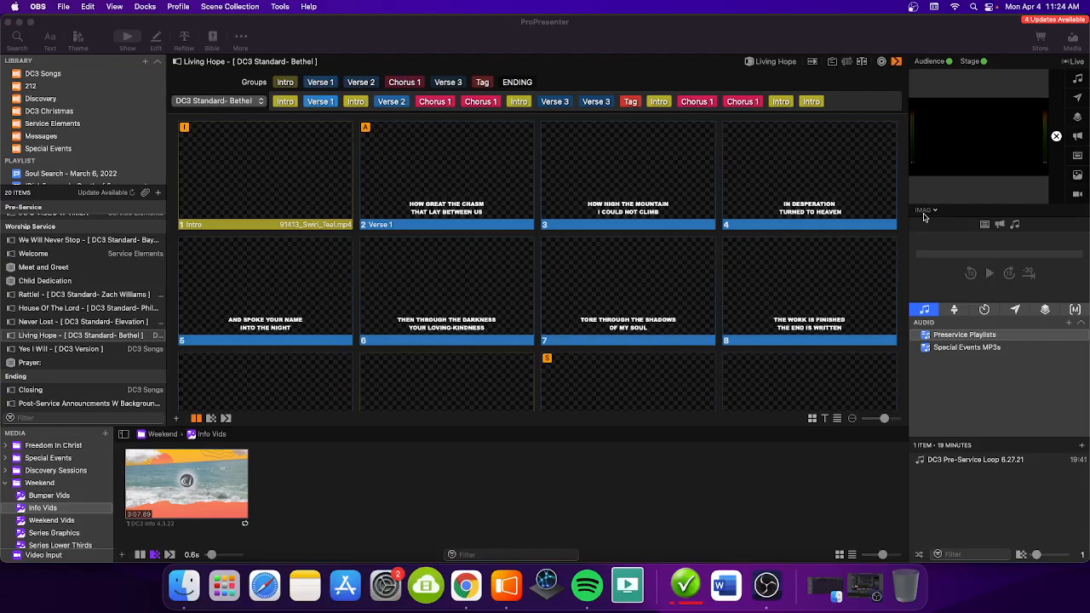
# Step: Switch the output preview from IMAG to Stage Display
pyautogui.click(924, 211)
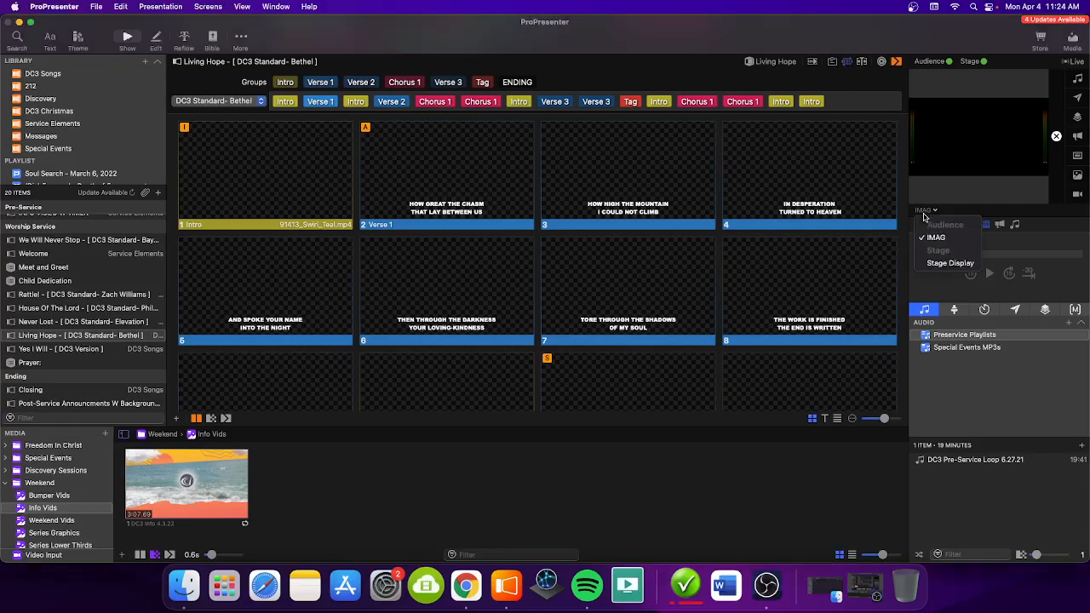
pyautogui.click(943, 266)
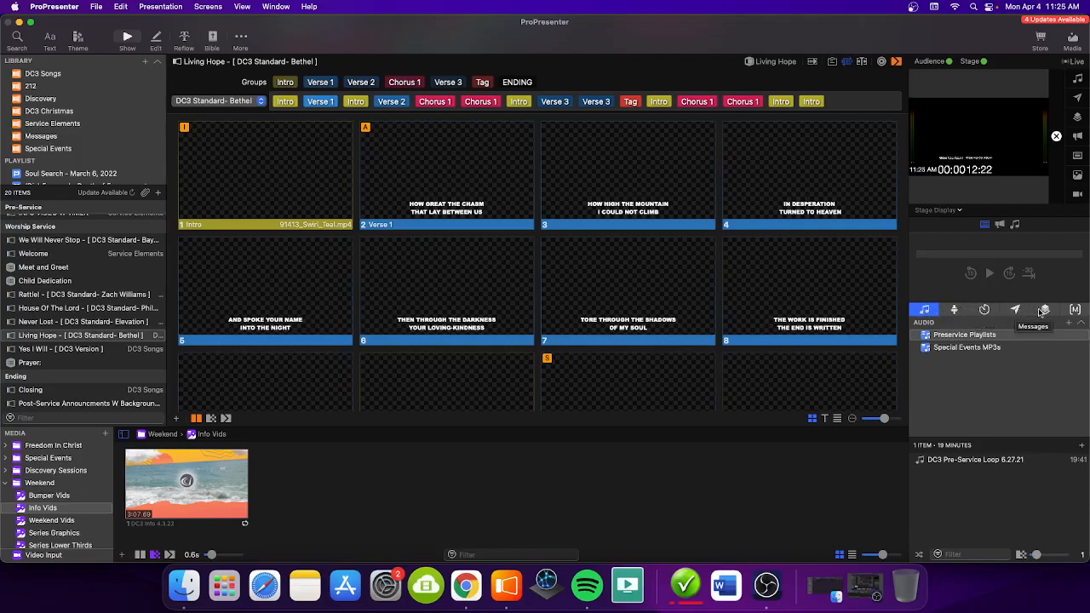
# Step: Open the stage layouts for editing to examine the Default layout, and return to the show view
pyautogui.click(955, 311)
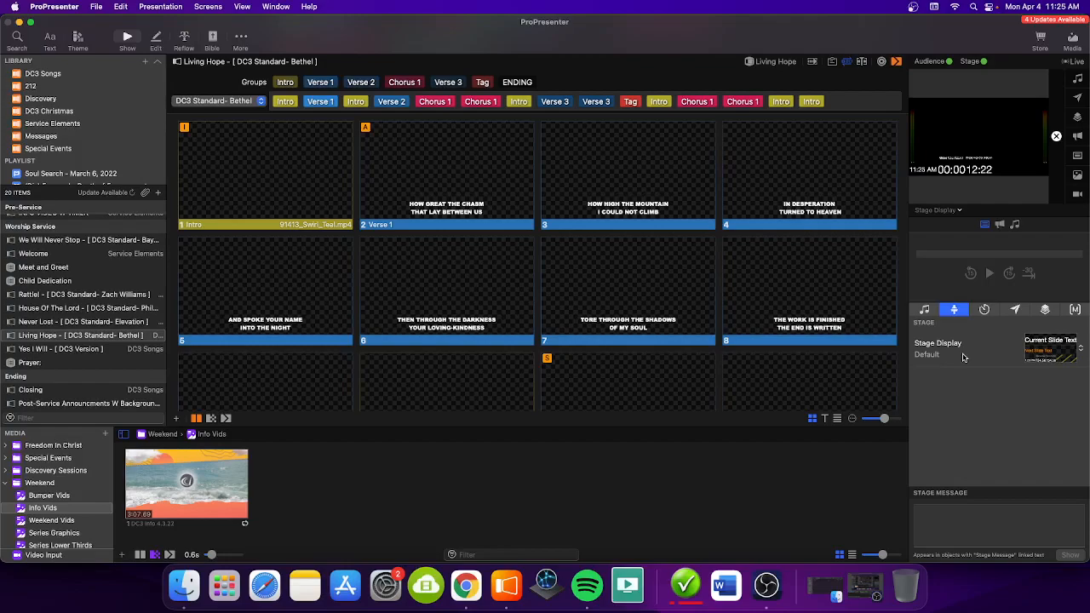
pyautogui.click(1078, 351)
pyautogui.click(1003, 423)
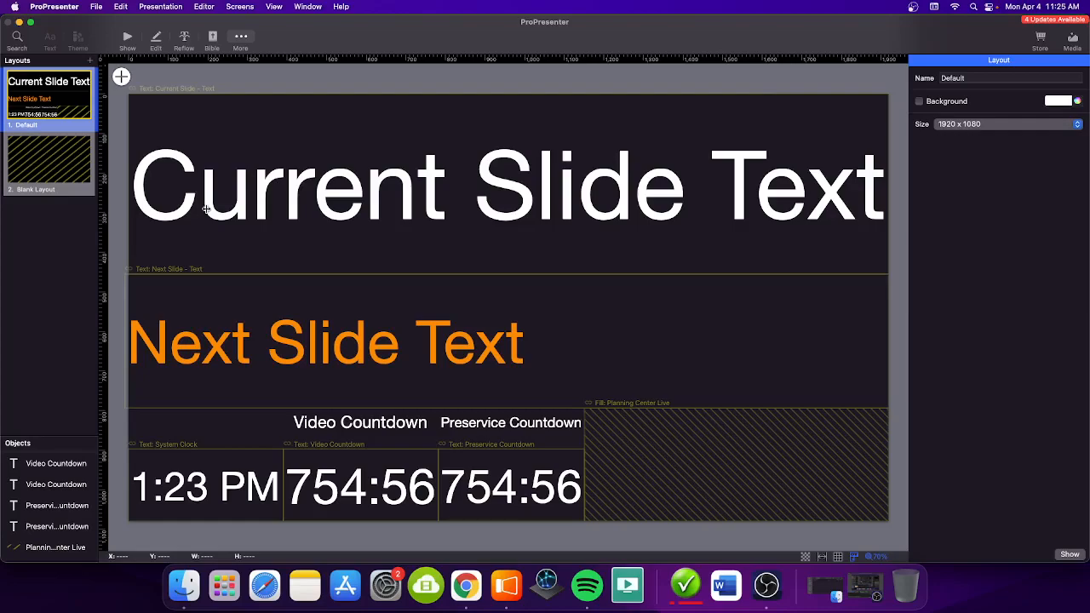
pyautogui.scroll(1, 196, 170)
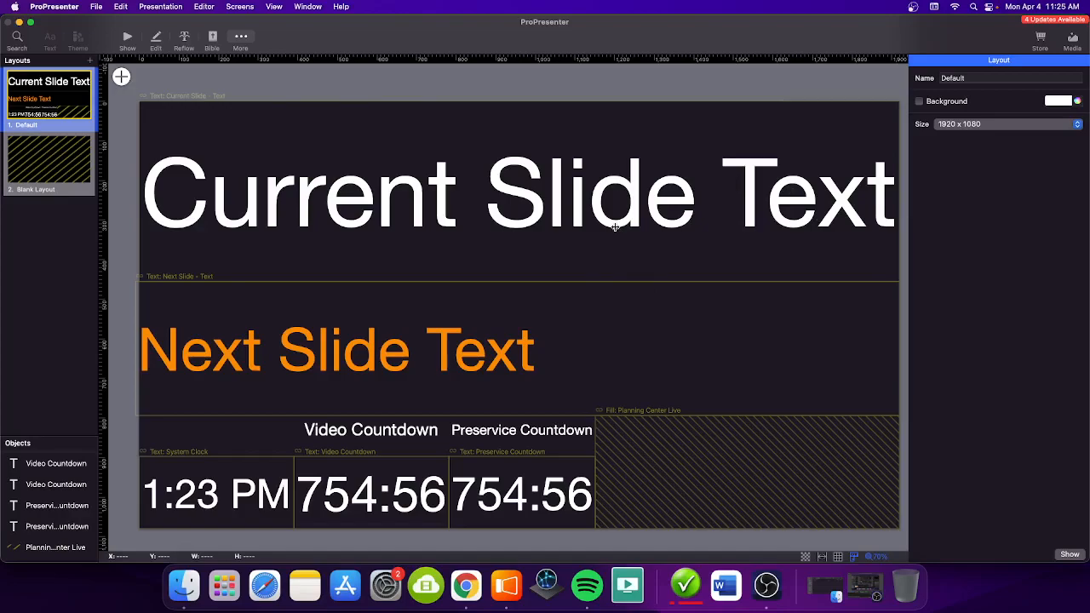
pyautogui.click(127, 36)
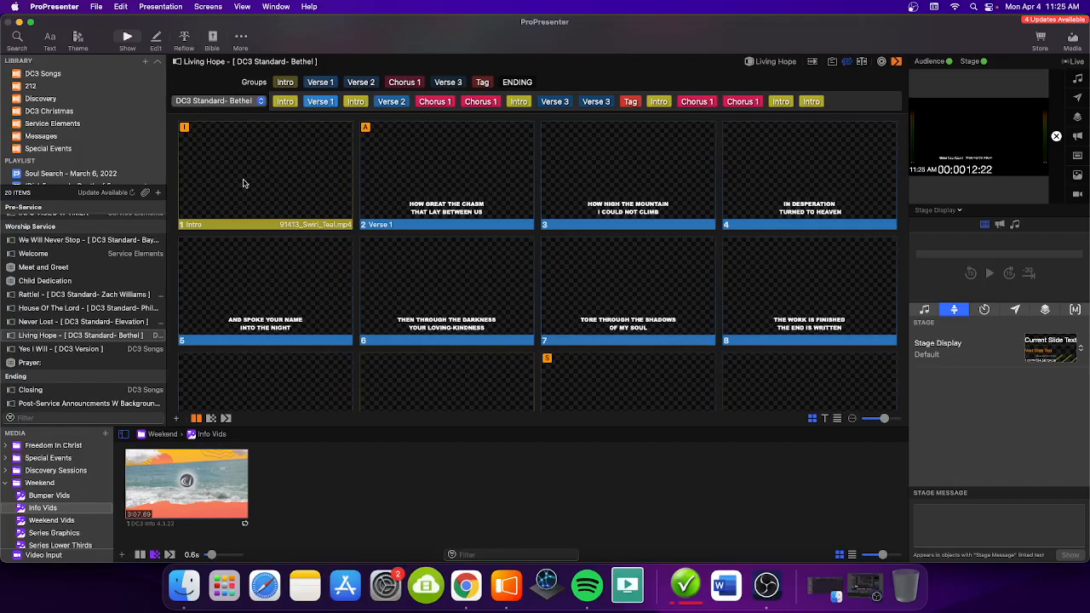
# Step: Send the first Verse 1 slide of Living Hope live, followed by its opening Intro slide
pyautogui.click(436, 191)
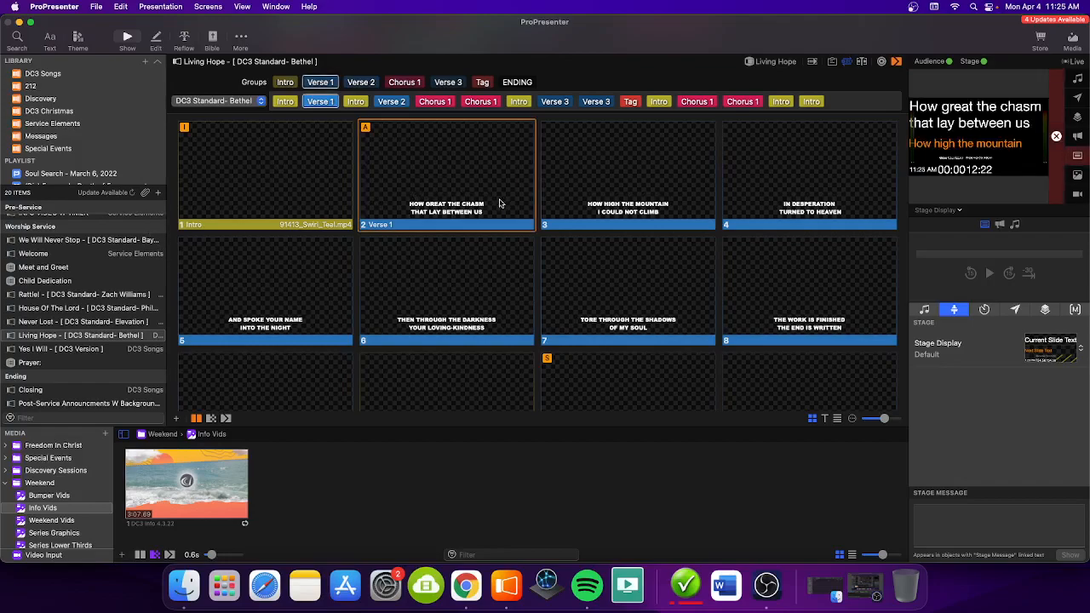
pyautogui.click(330, 184)
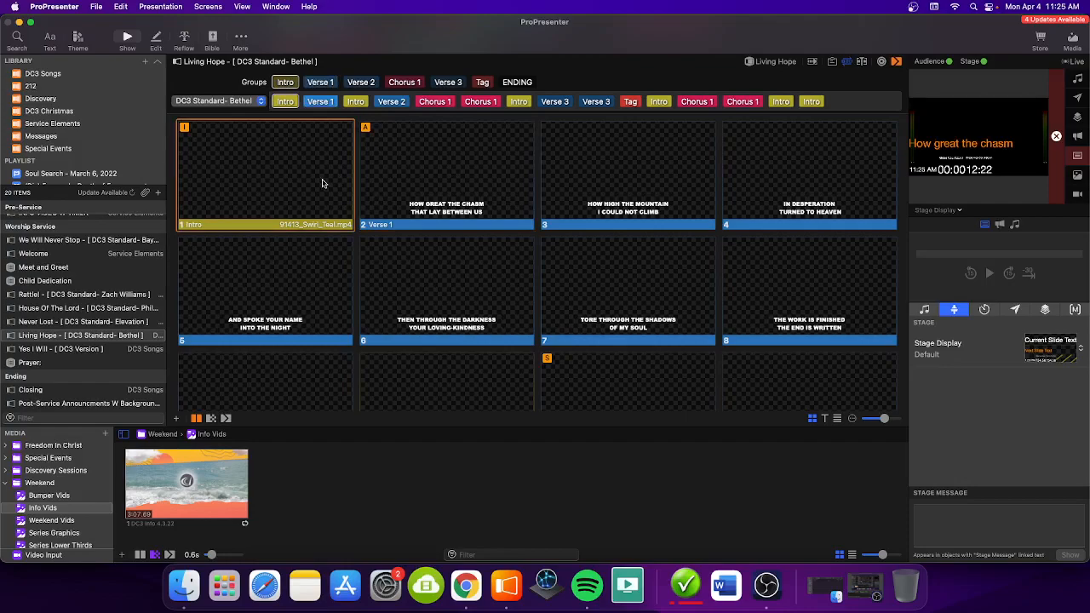
# Step: Advance the live output through Verse 1 slides 2 to 6, and step back to slide 2
pyautogui.scroll(1, 681, 166)
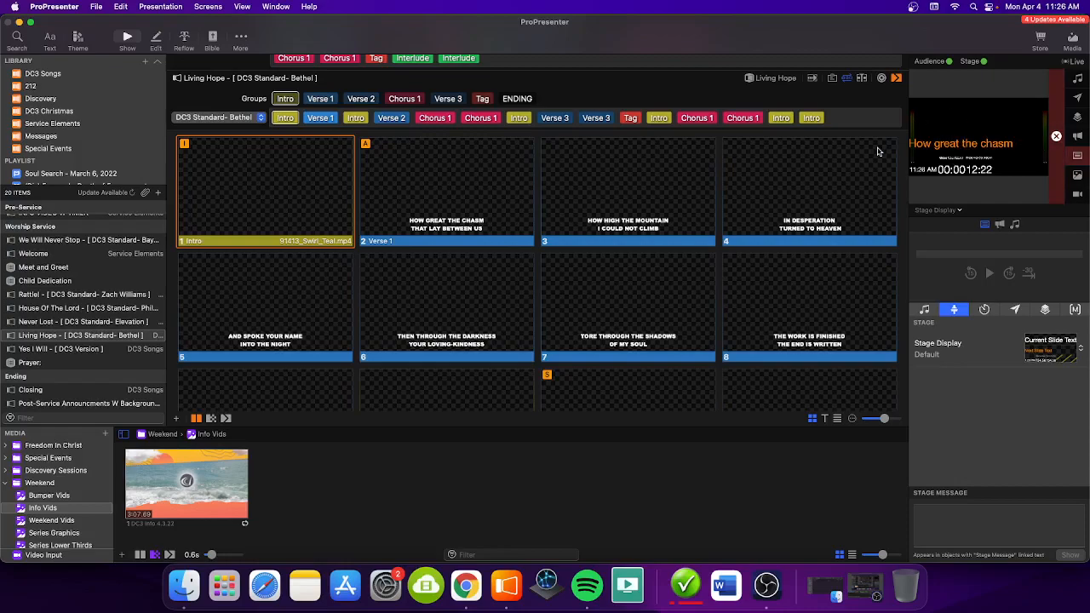
pyautogui.press('Right')
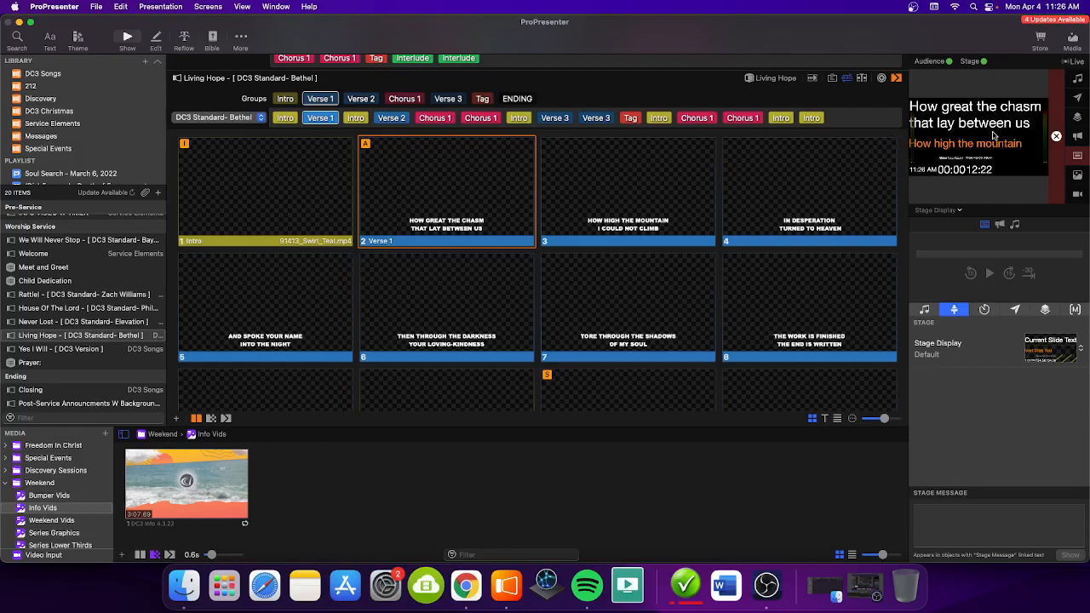
pyautogui.press('Right')
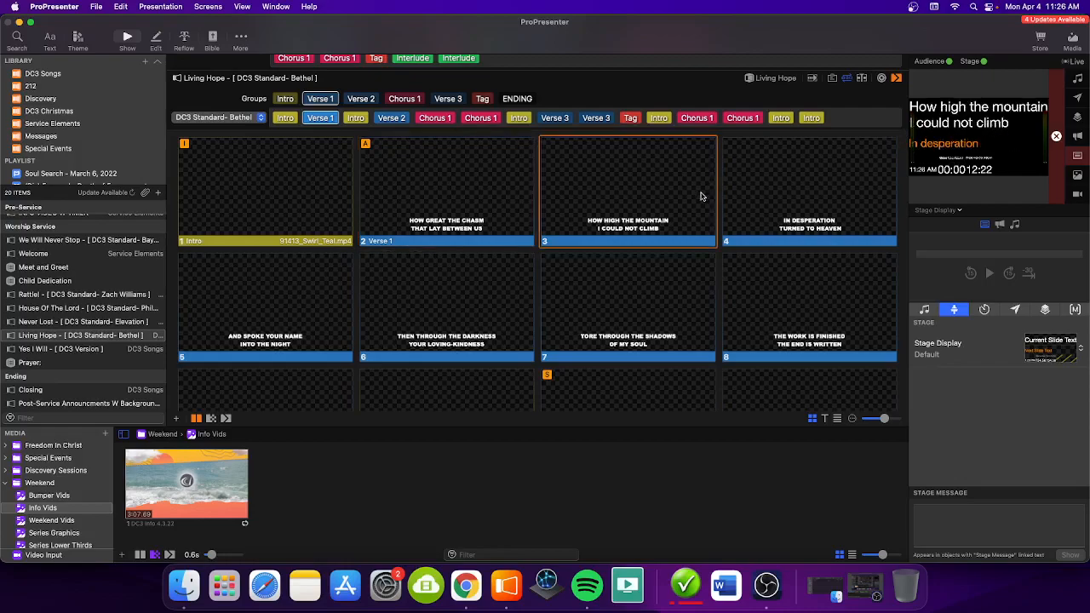
pyautogui.press('Right')
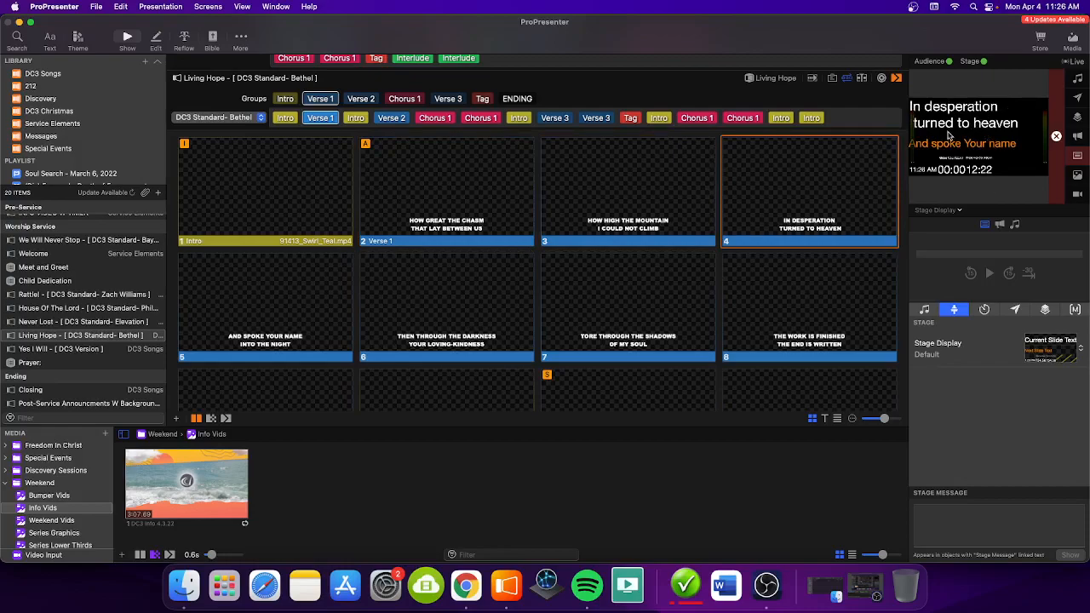
pyautogui.press('Right')
pyautogui.press('Right')
pyautogui.press('Left')
pyautogui.press('Left')
pyautogui.press('Left')
pyautogui.press('Left')
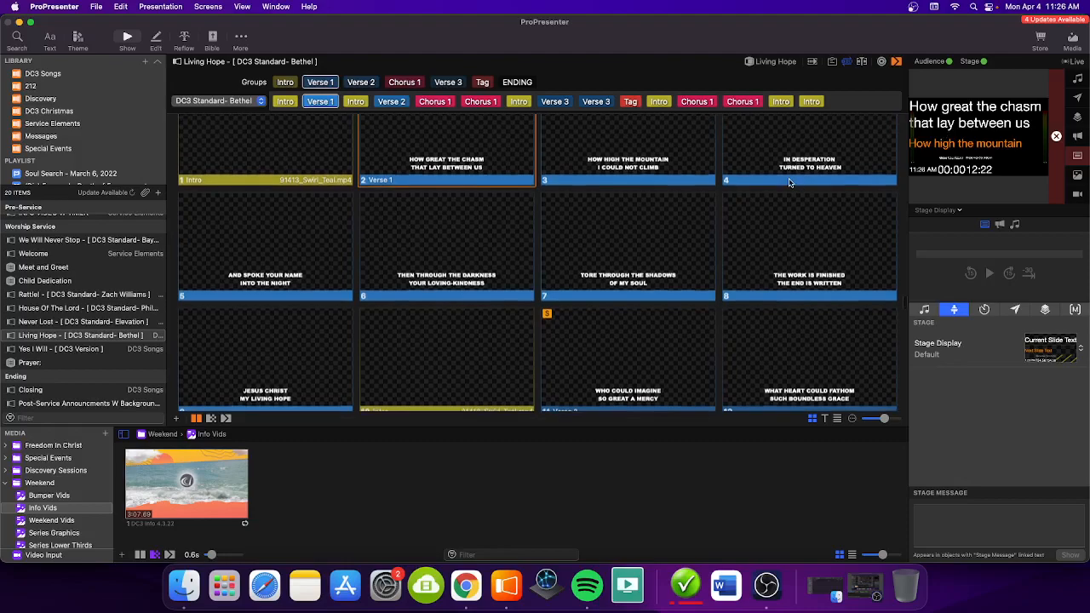
# Step: Open the layout editor for the Stage Display screen
pyautogui.scroll(4, 775, 188)
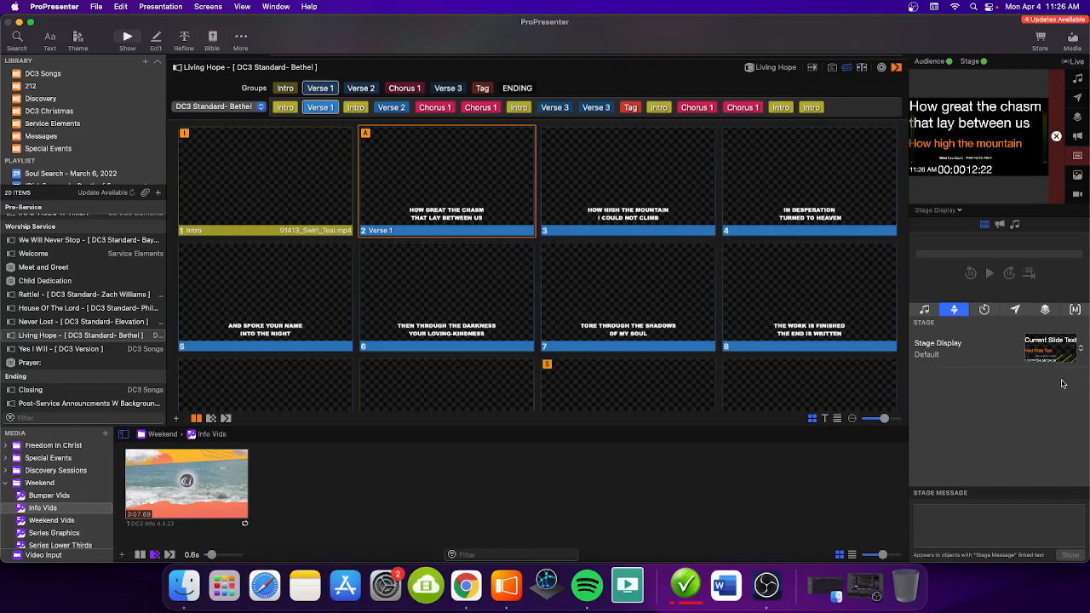
pyautogui.click(1076, 356)
pyautogui.click(1044, 418)
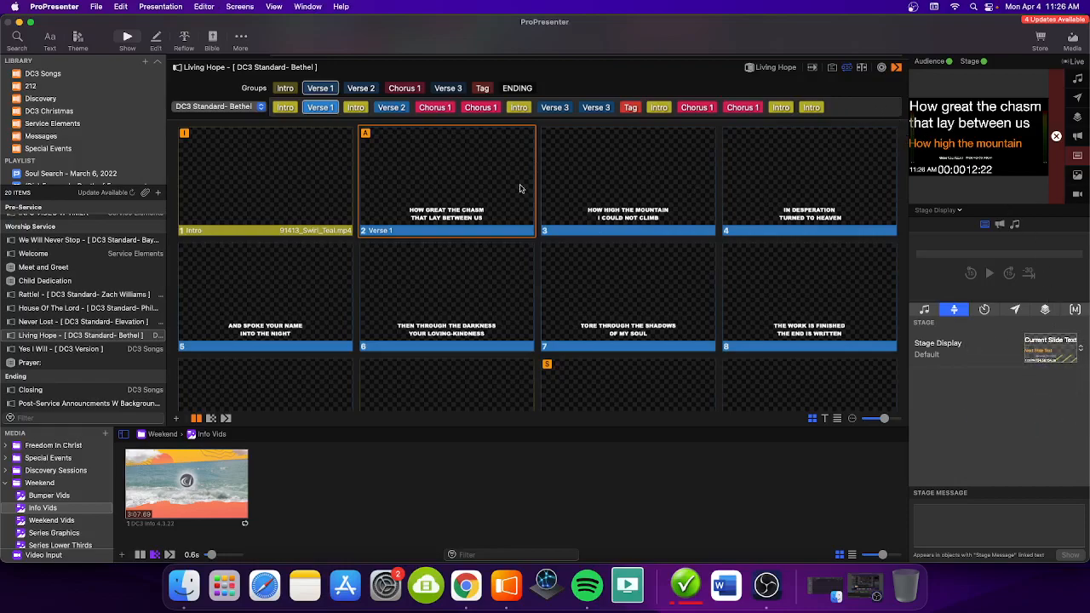
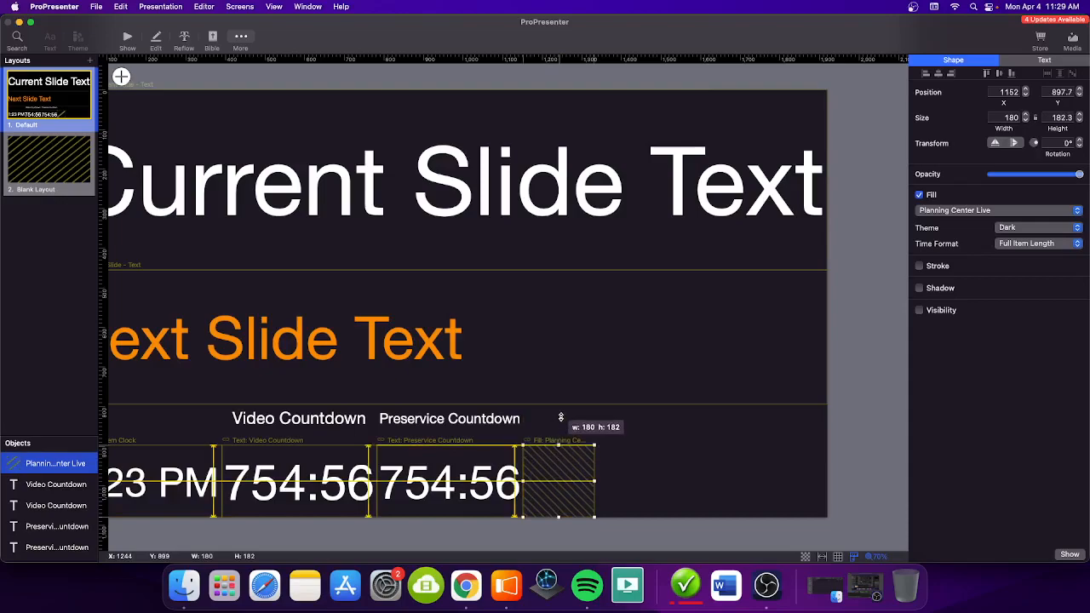
# Step: Enlarge the Planning Center Live fill to about 768 by 286 so it fills the space beside the Preservice Countdown up to the layout's edge
pyautogui.moveTo(599, 464); pyautogui.dragTo(826, 467)
pyautogui.click(867, 460)
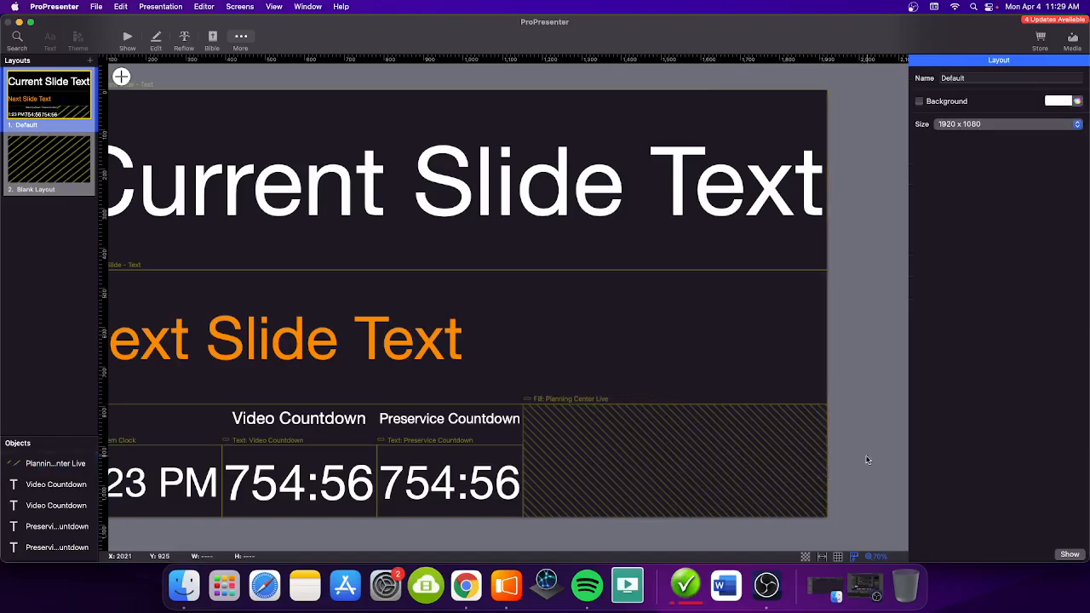
# Step: Review the theme and time format options of the Planning Center Live fill, keeping Dark and Full Item Length
pyautogui.click(739, 456)
pyautogui.click(1021, 228)
pyautogui.click(1019, 230)
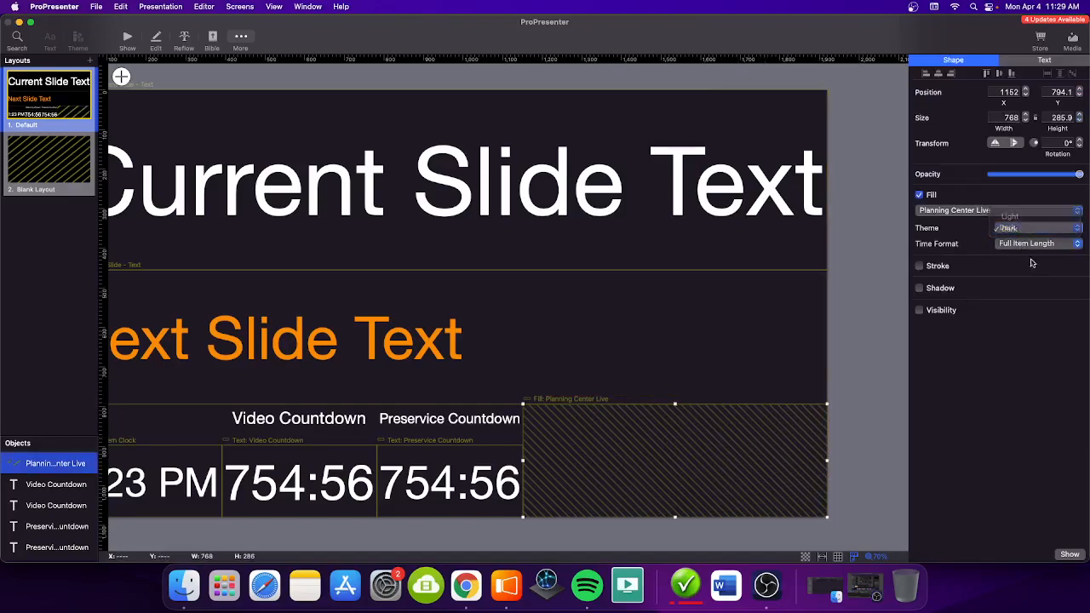
pyautogui.click(1035, 243)
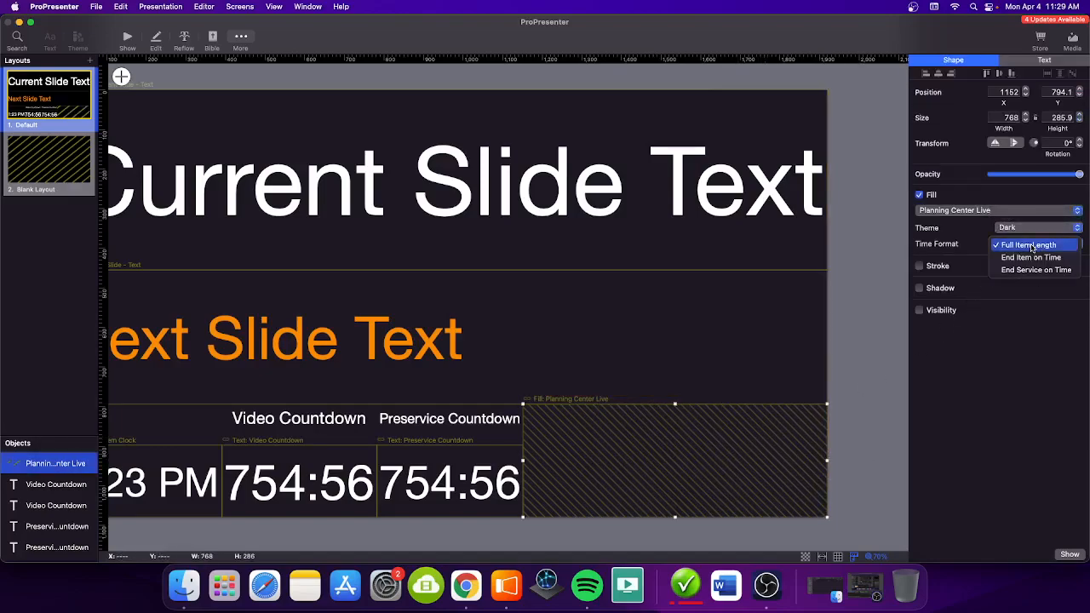
pyautogui.click(1014, 315)
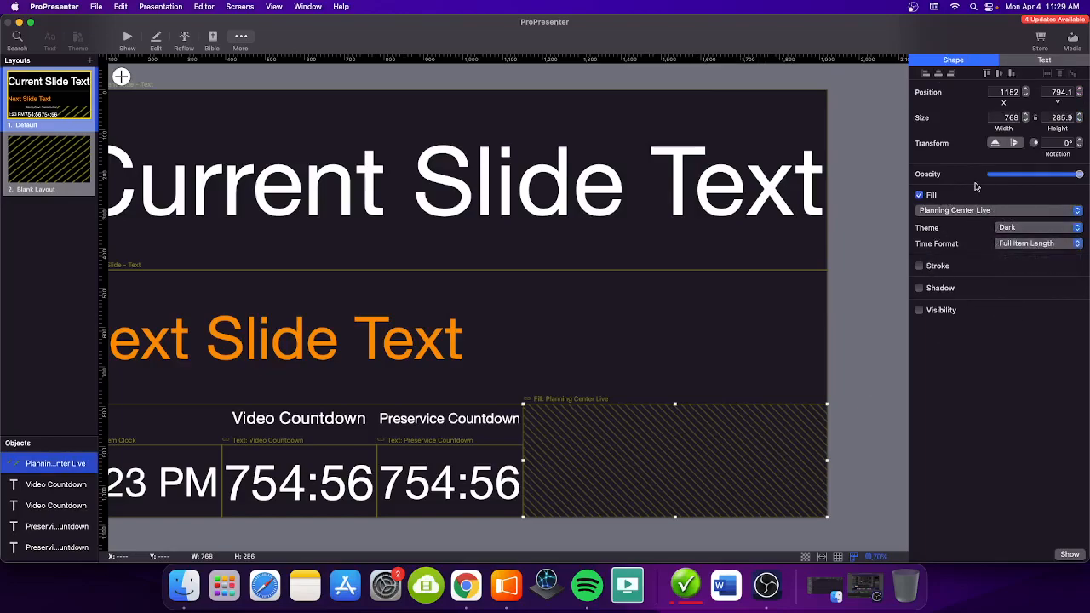
# Step: Return to the show view and open the Planning Center Live window
pyautogui.click(128, 38)
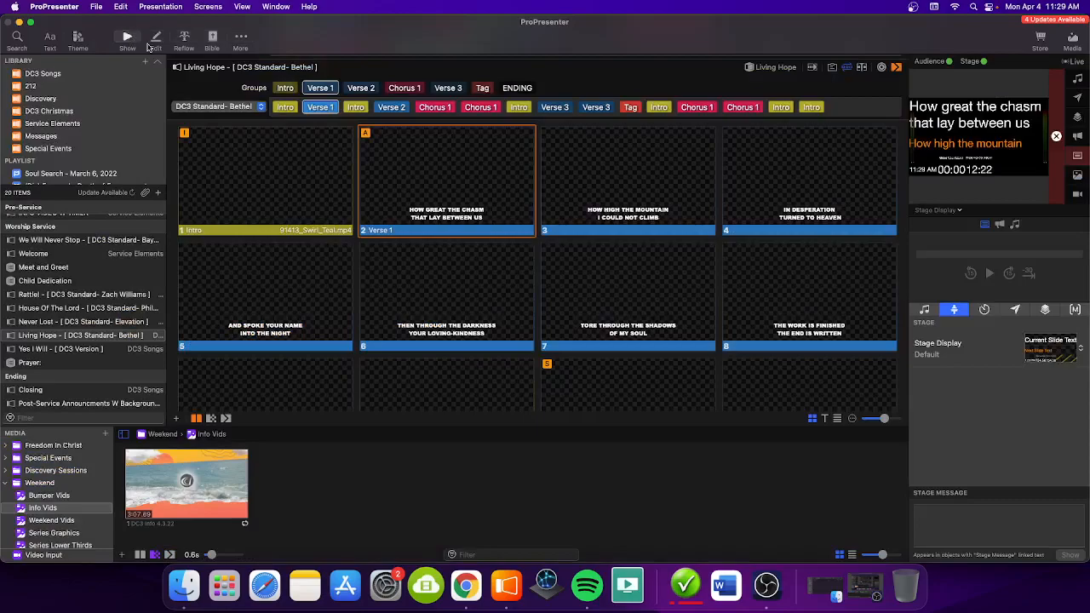
pyautogui.click(208, 7)
pyautogui.moveTo(275, 8)
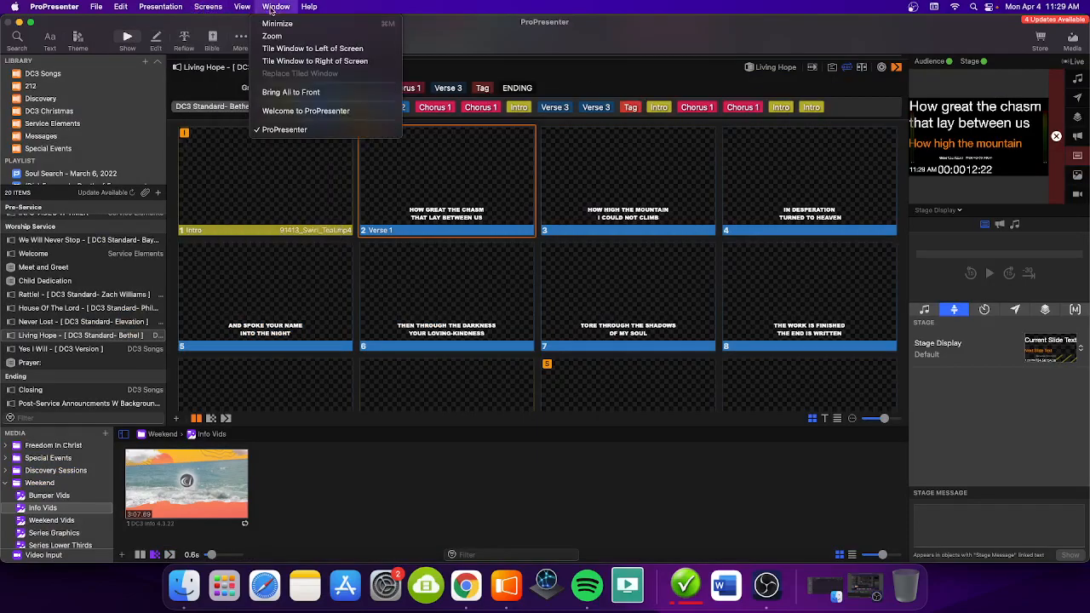
pyautogui.moveTo(242, 6)
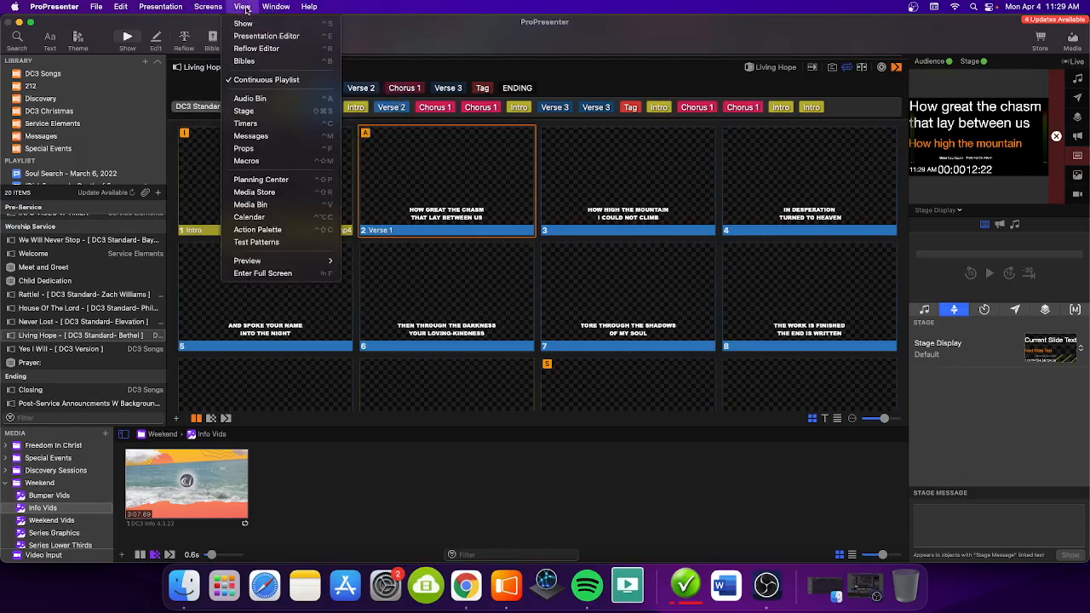
pyautogui.click(276, 180)
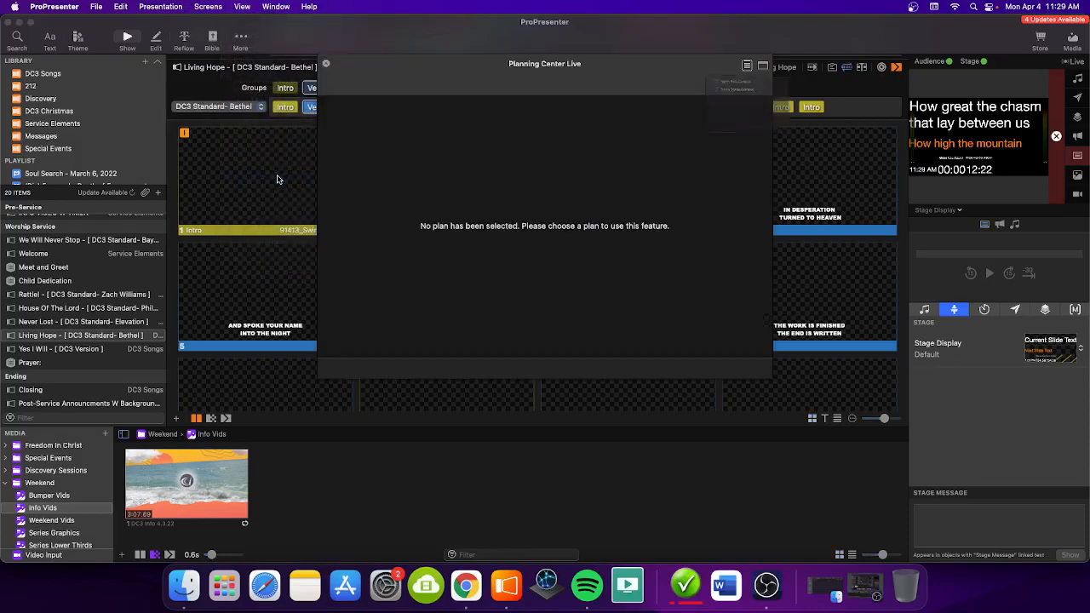
# Step: Choose the Worship Encounter (Palm Sunday) plan of April 10, 2022 from DC3 Creative Arts - PG under Punta Gorda Campus
pyautogui.click(667, 110)
pyautogui.click(676, 146)
pyautogui.click(686, 179)
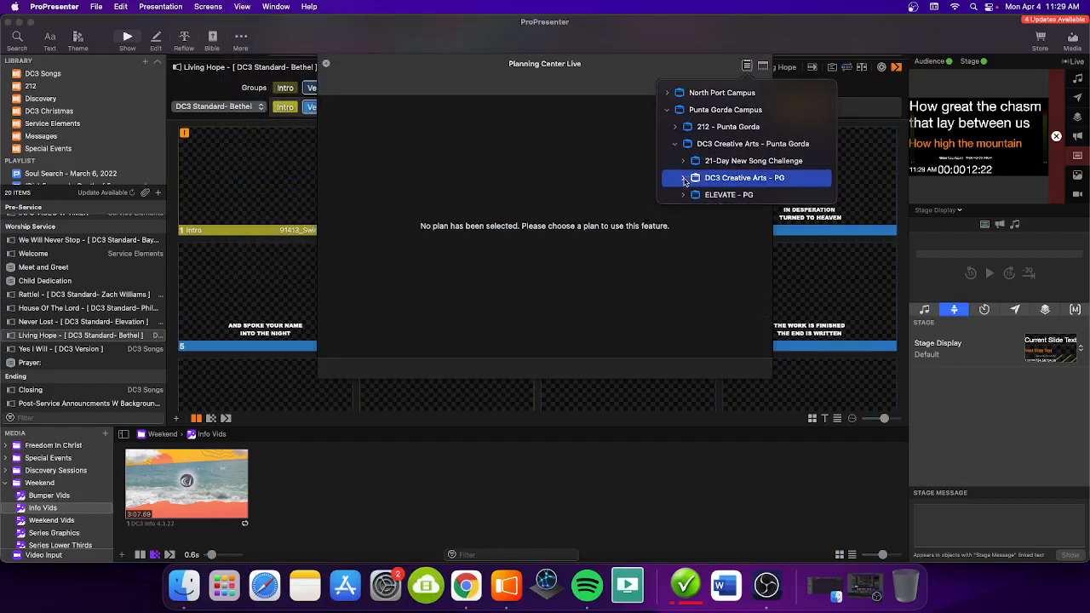
pyautogui.click(684, 179)
pyautogui.click(710, 171)
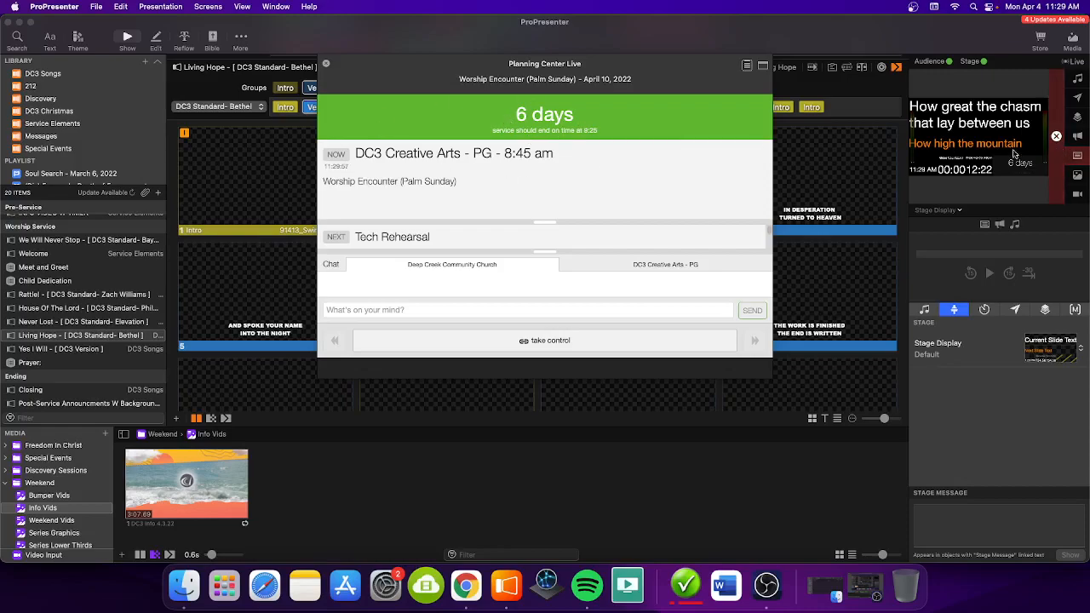
# Step: Close the Planning Center Live window and clear everything from the live output
pyautogui.click(327, 65)
pyautogui.click(1055, 136)
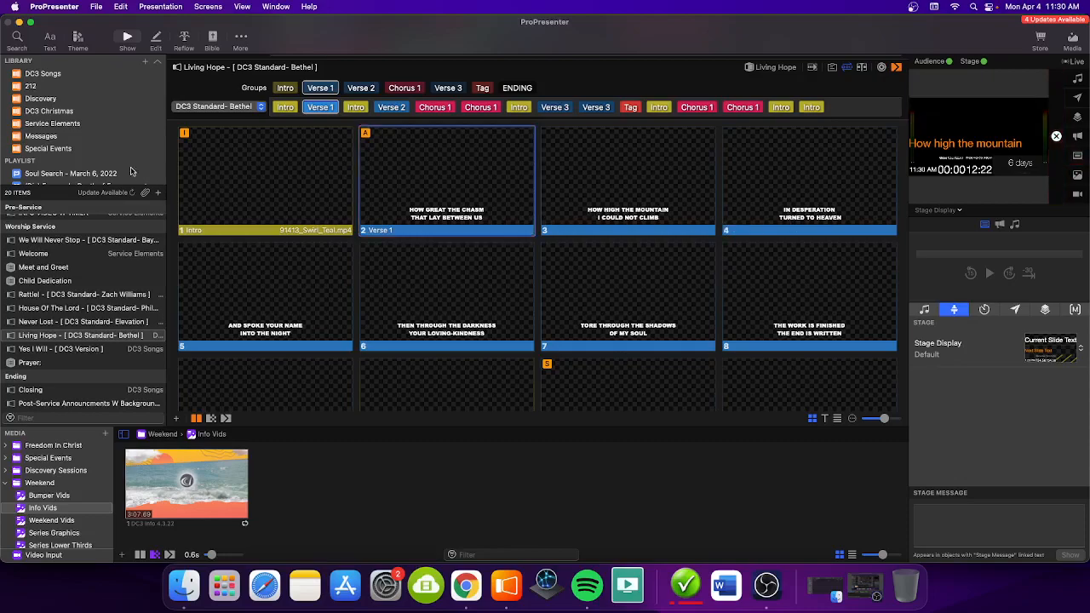
# Step: Switch the Stage Display to Blank Layout, and set it back to Default
pyautogui.click(1082, 349)
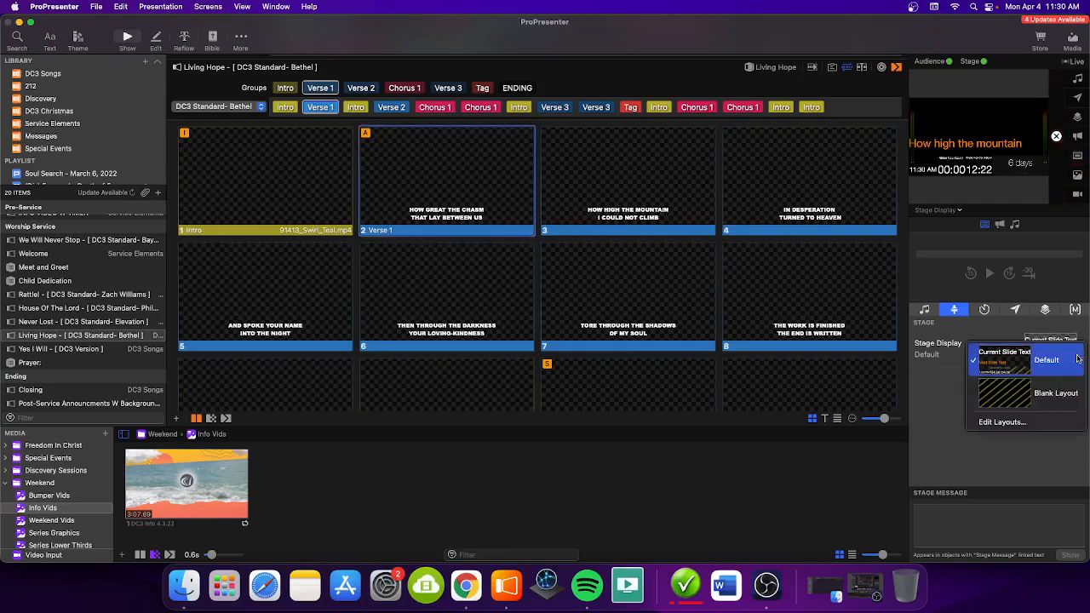
pyautogui.click(1053, 398)
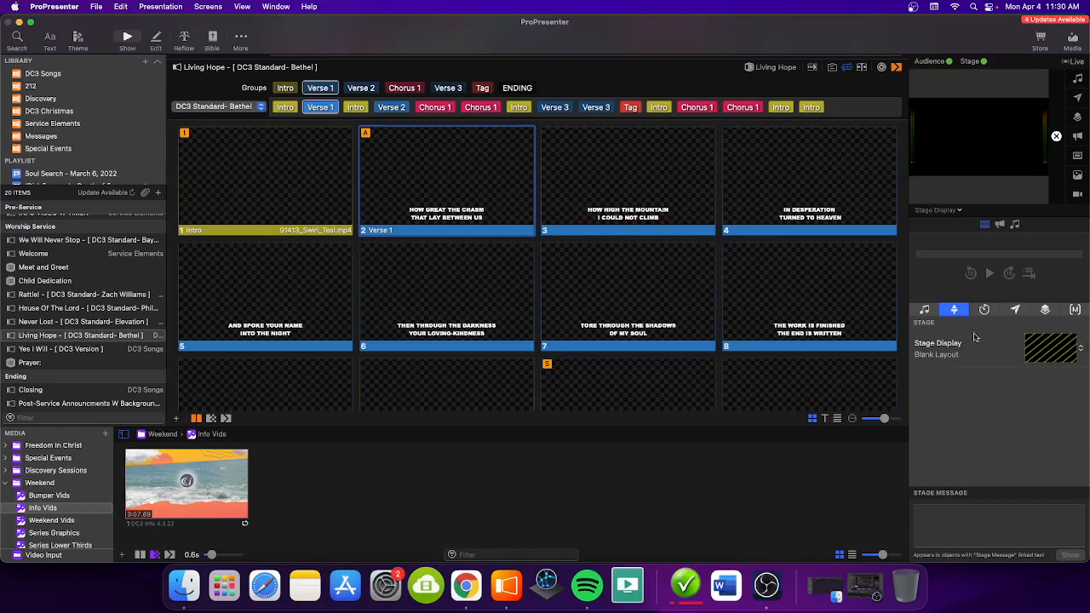
pyautogui.click(1080, 349)
pyautogui.click(1043, 339)
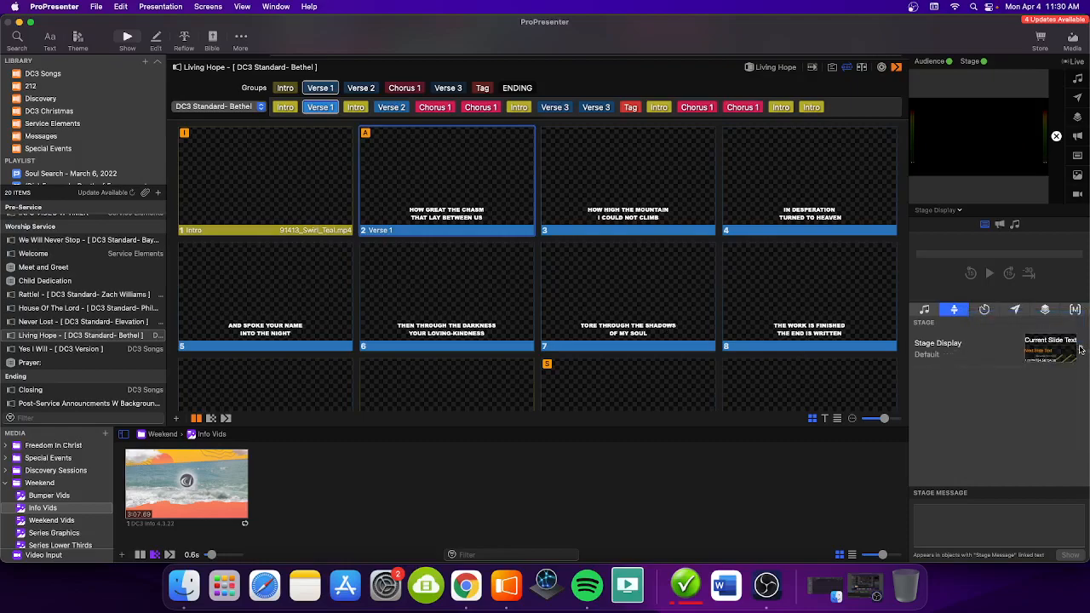
# Step: Look over the layout choices available for the Stage Display
pyautogui.click(1082, 351)
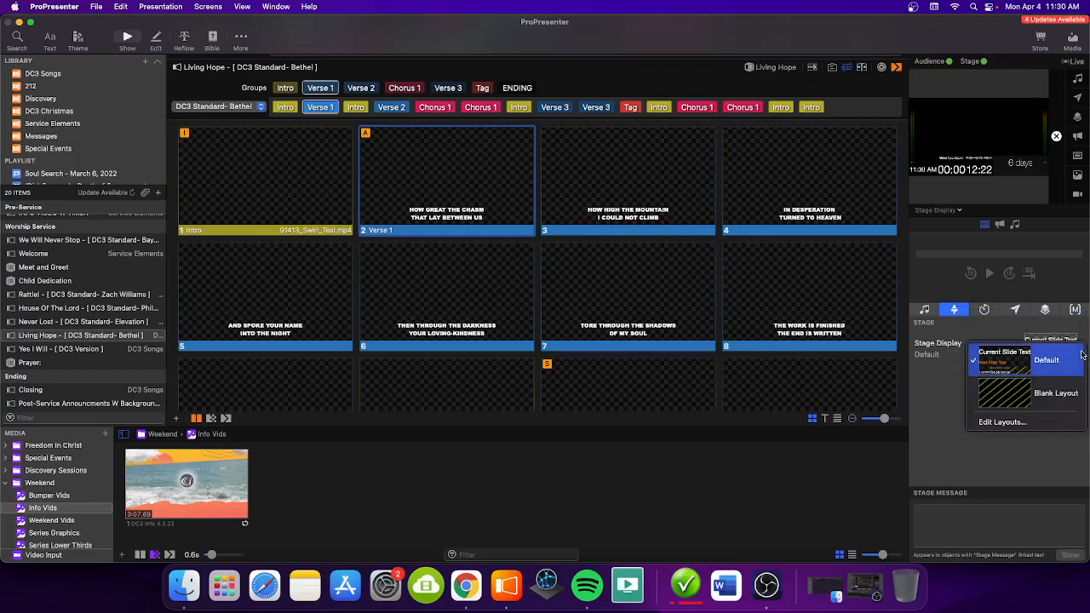
pyautogui.click(1036, 393)
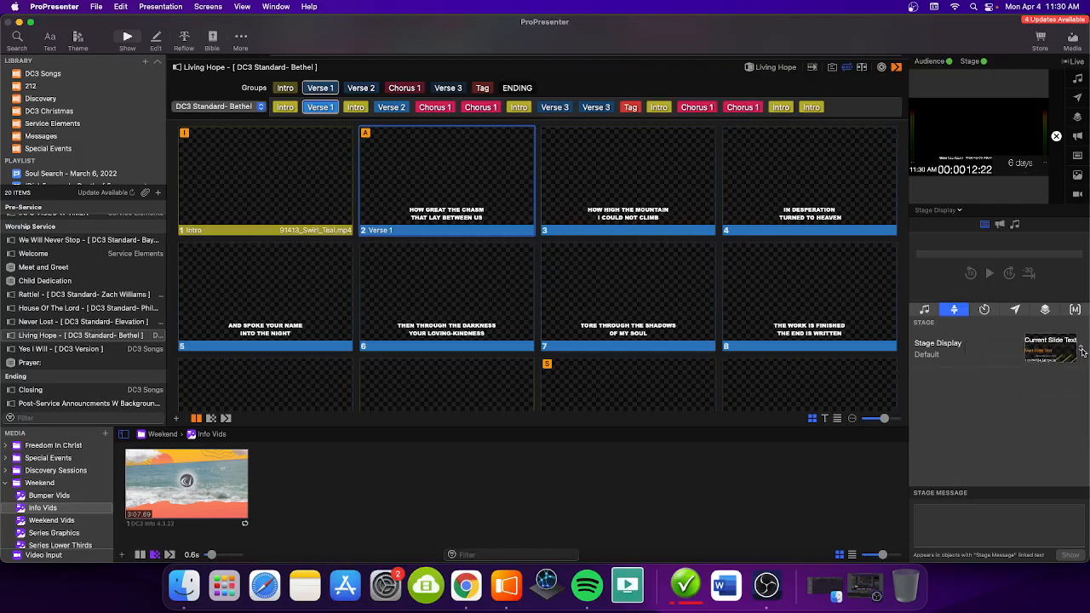
pyautogui.click(1081, 351)
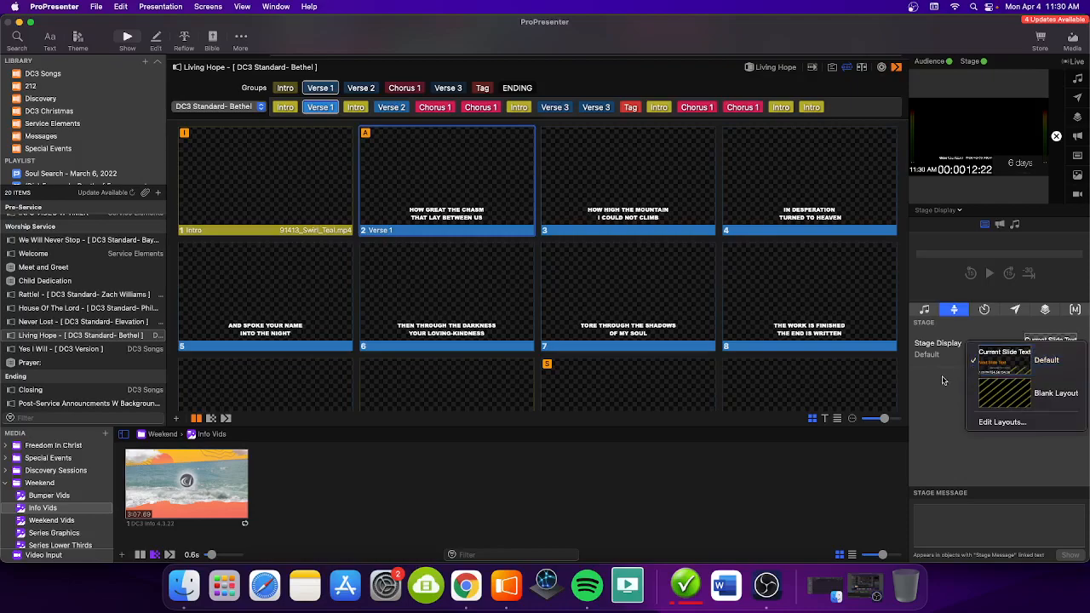
pyautogui.click(1083, 354)
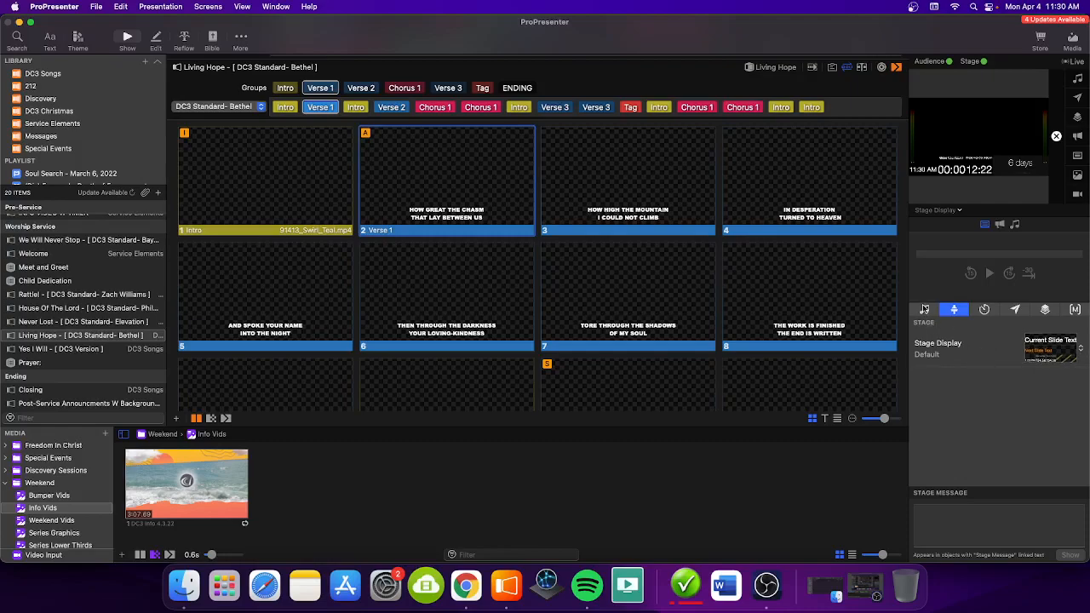
pyautogui.scroll(-2, 84, 312)
# Step: Try Blank Layout on the Stage Display and return it to Default
pyautogui.click(1073, 362)
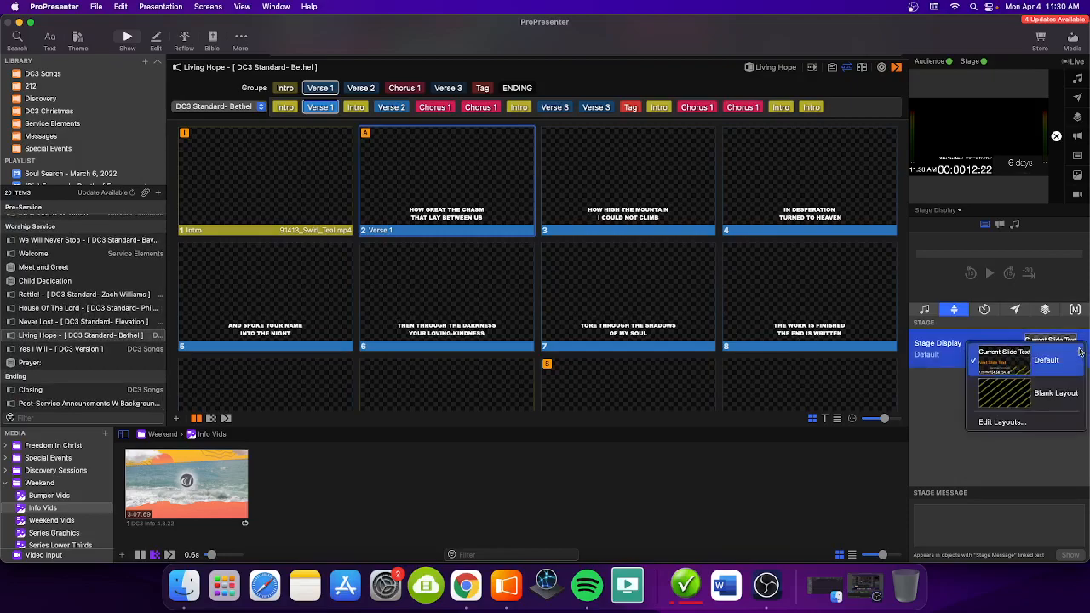
pyautogui.click(1064, 392)
pyautogui.click(1083, 352)
pyautogui.click(1082, 353)
pyautogui.click(1083, 352)
pyautogui.click(1049, 329)
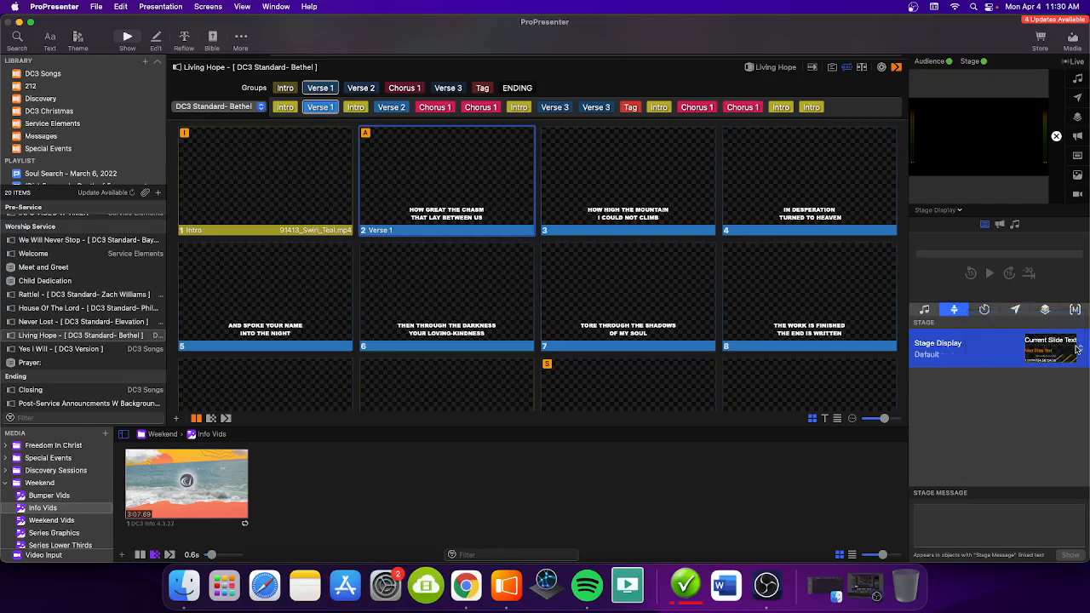
pyautogui.click(1081, 352)
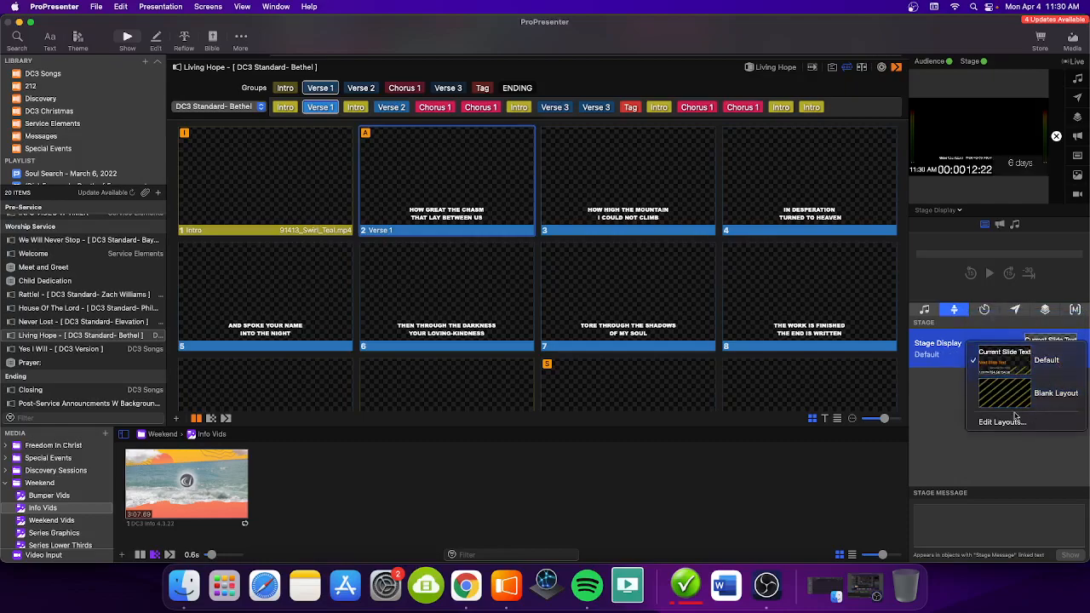
pyautogui.click(916, 415)
# Step: Create a new macro, add a Stage action to it and view the layouts the action offers for the Stage Display
pyautogui.click(1075, 310)
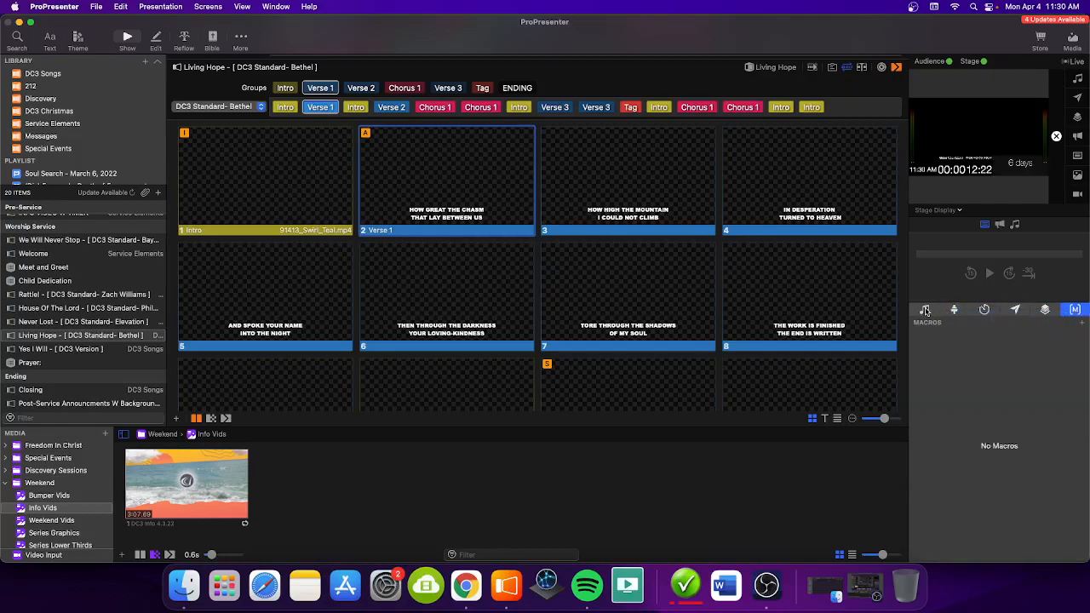
pyautogui.click(1082, 324)
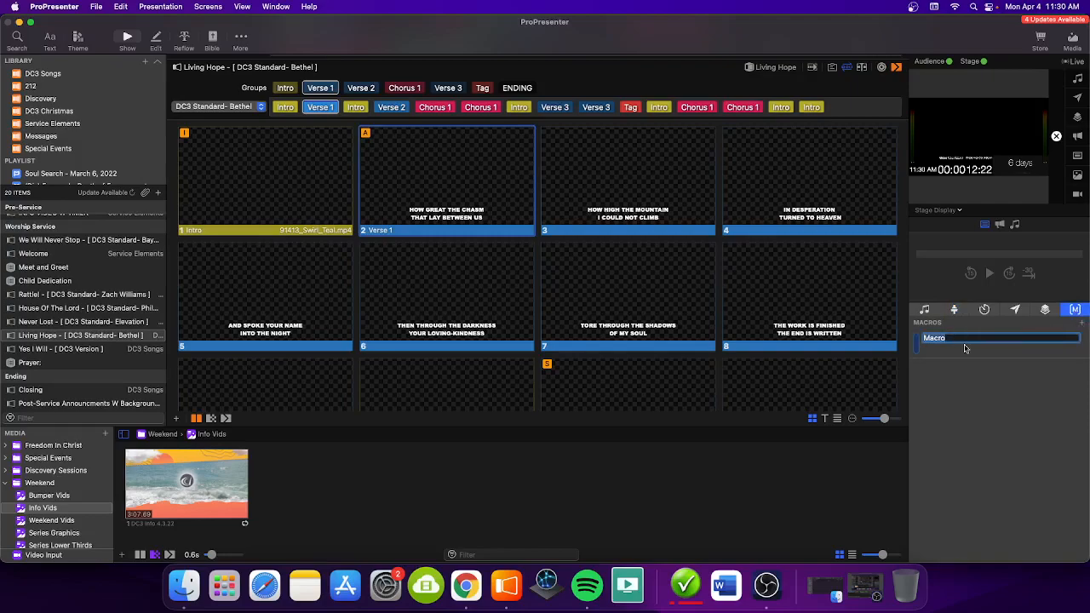
pyautogui.click(997, 369)
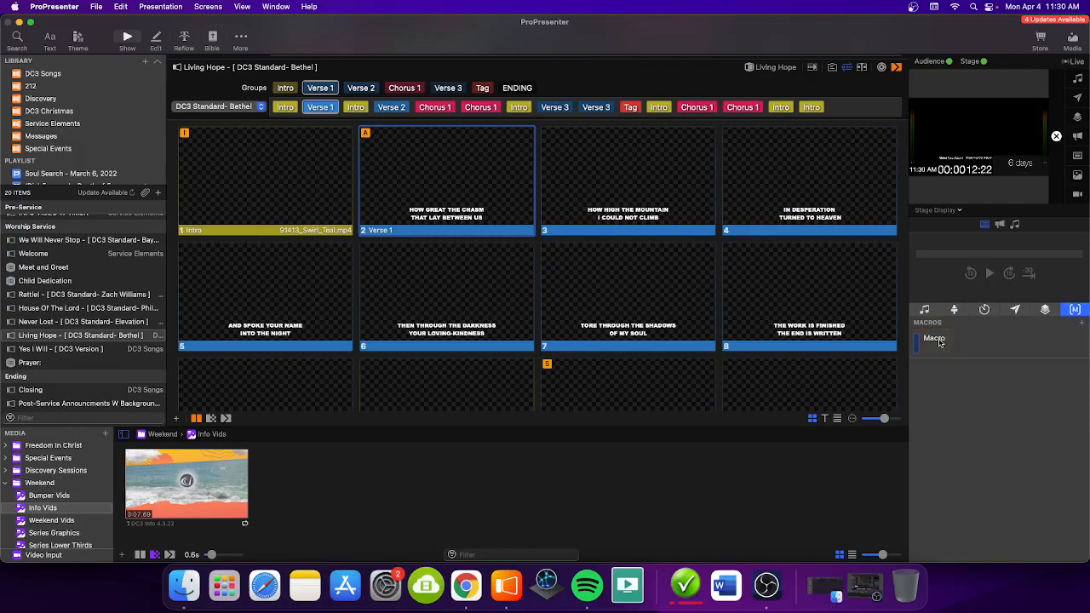
pyautogui.rightClick(940, 341)
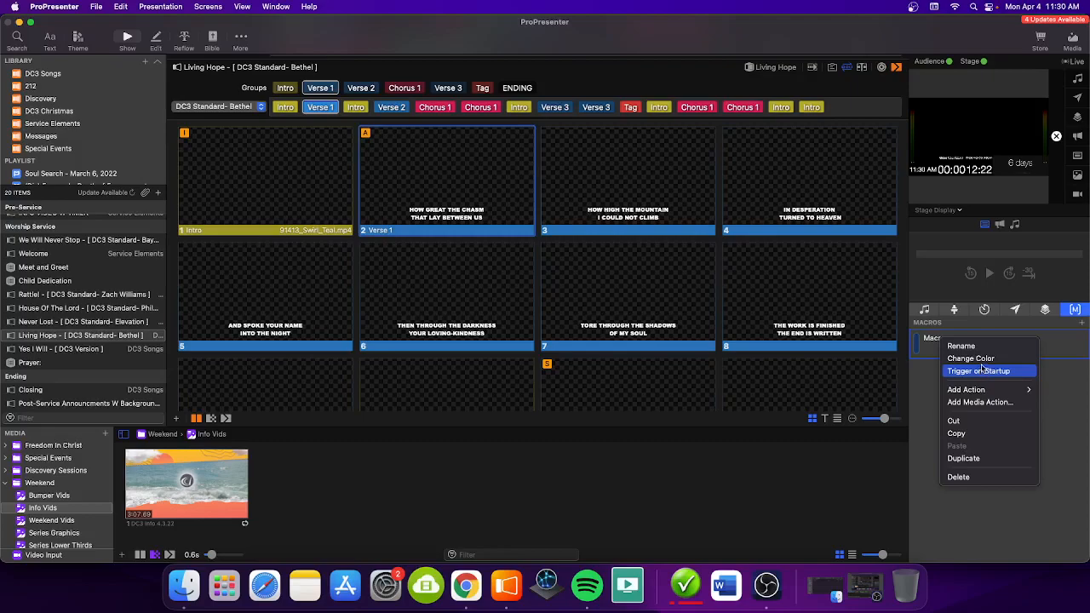
pyautogui.moveTo(992, 393)
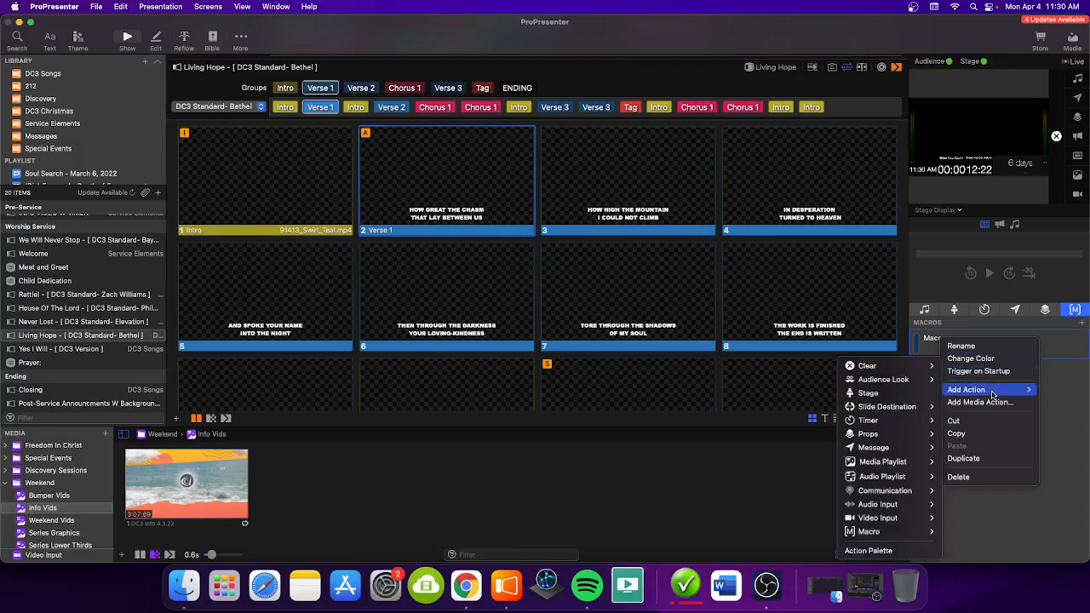
pyautogui.click(882, 393)
pyautogui.click(864, 353)
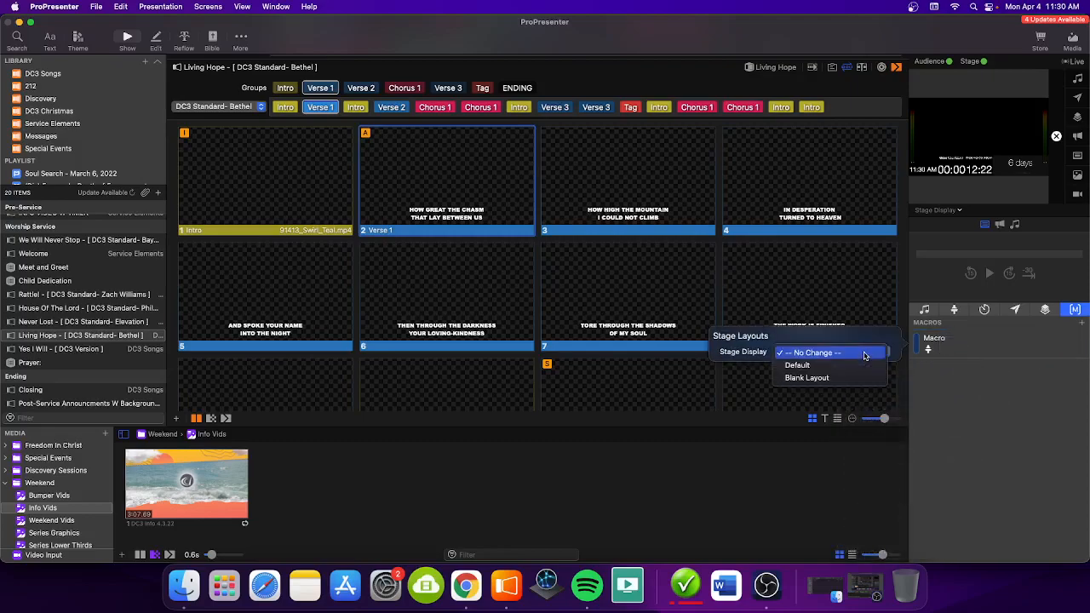
pyautogui.click(957, 372)
# Step: Delete the new macro and return to the stage controls
pyautogui.rightClick(948, 343)
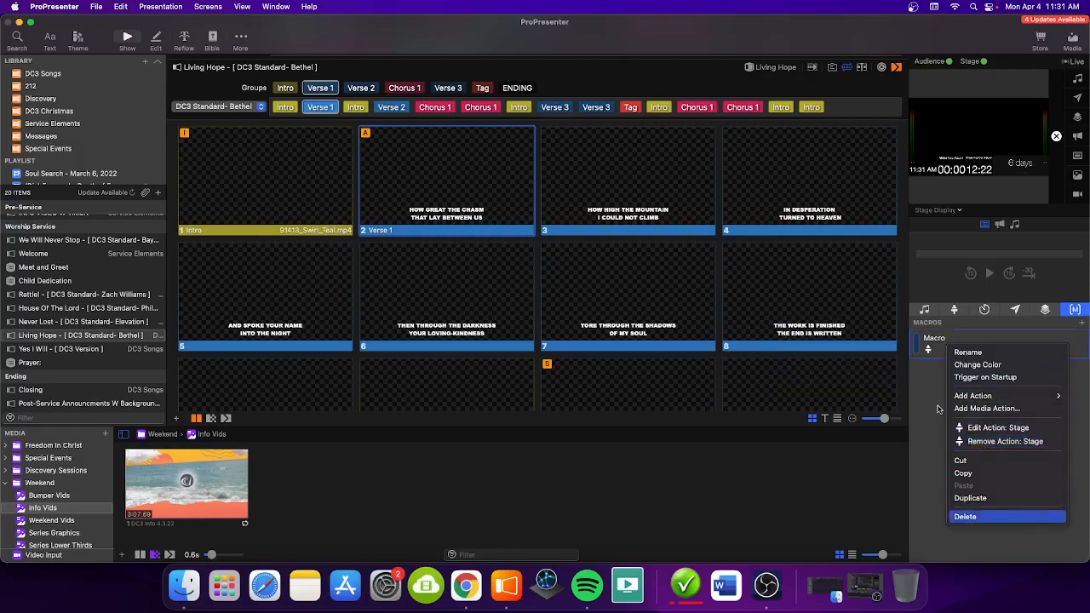
pyautogui.click(964, 516)
pyautogui.click(923, 310)
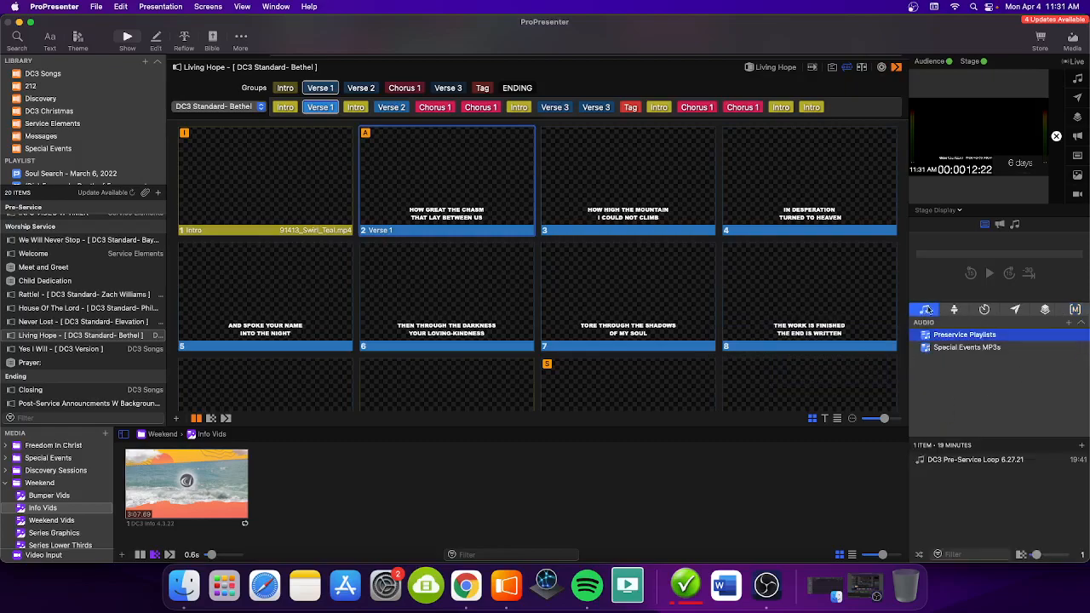
pyautogui.click(1045, 309)
pyautogui.click(984, 309)
pyautogui.click(953, 309)
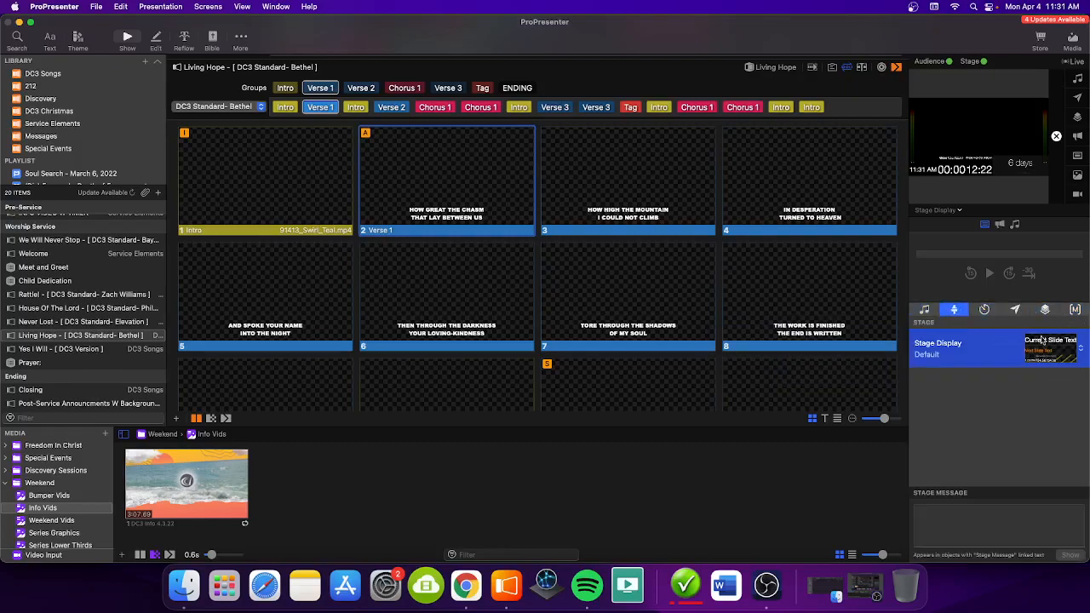
# Step: Open the stage layouts for editing and delete the IMAG object from Blank Layout
pyautogui.click(1081, 352)
pyautogui.click(998, 419)
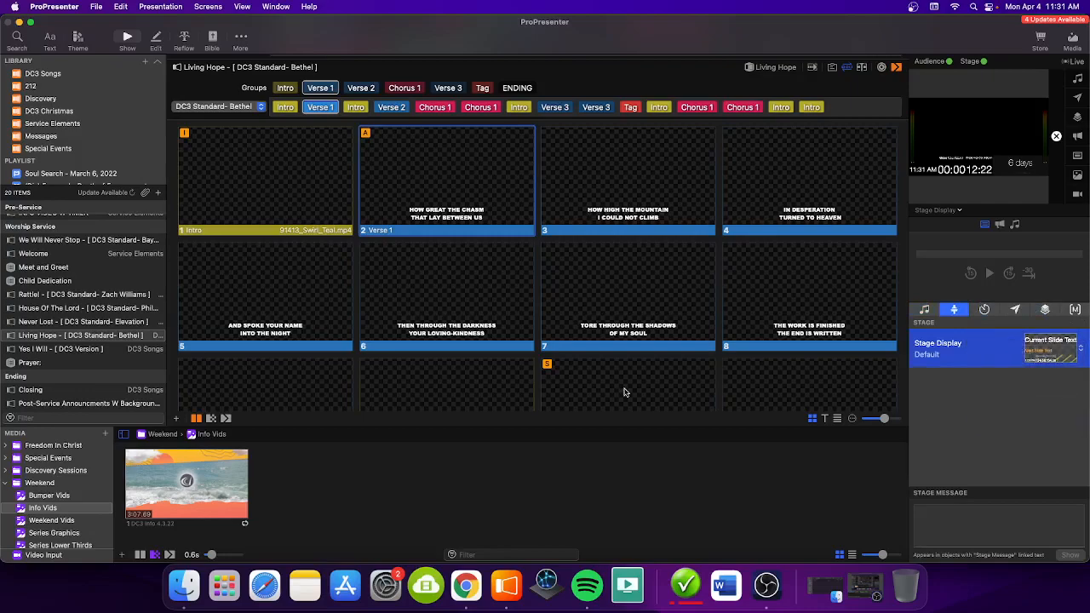
pyautogui.click(57, 178)
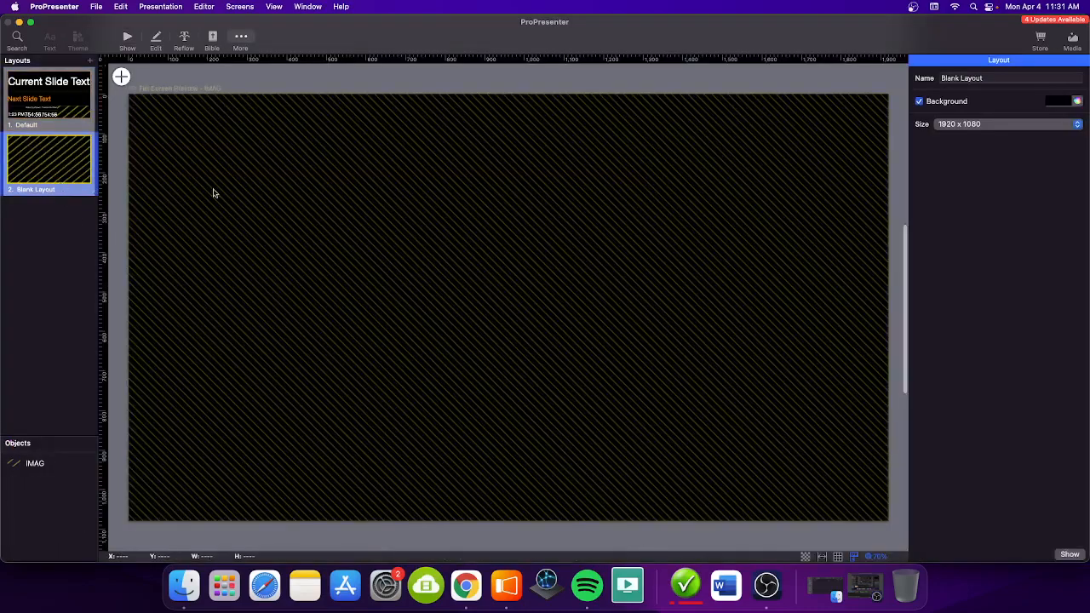
pyautogui.click(348, 225)
pyautogui.doubleClick(44, 463)
pyautogui.press('BackSpace')
pyautogui.click(13, 461)
pyautogui.press('BackSpace')
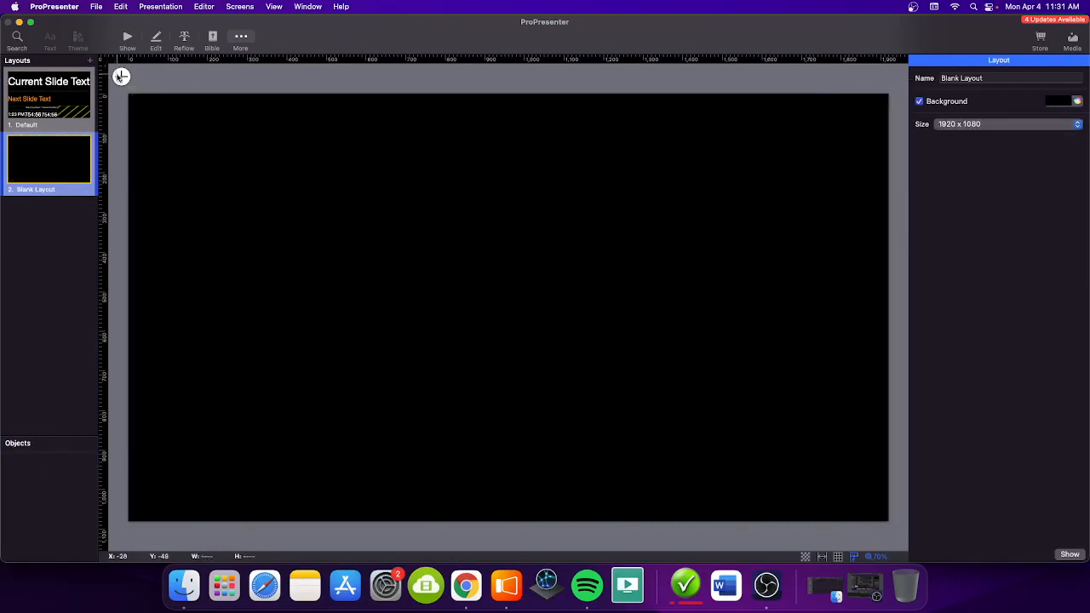
# Step: Add a Planning Center Live object to Blank Layout and fit it to the lower half of the canvas at 1920 x 540
pyautogui.click(121, 77)
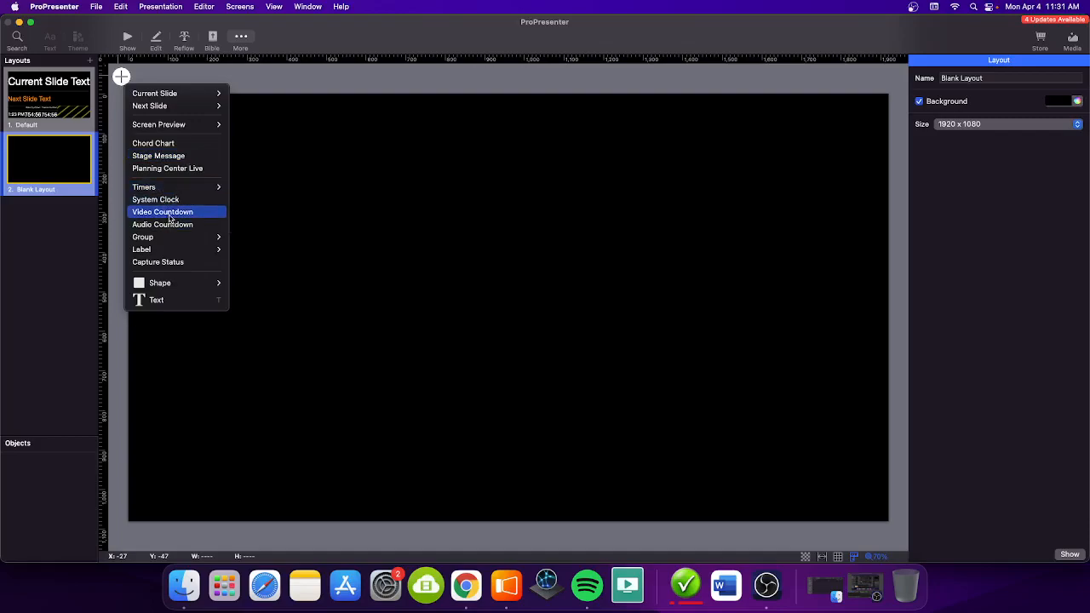
pyautogui.moveTo(193, 105)
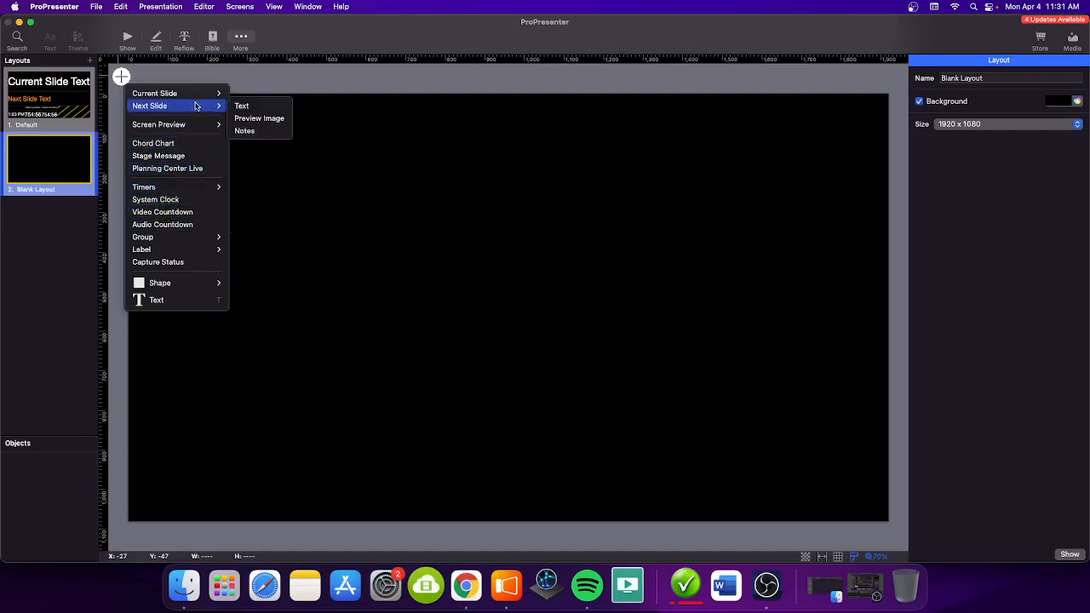
pyautogui.moveTo(201, 127)
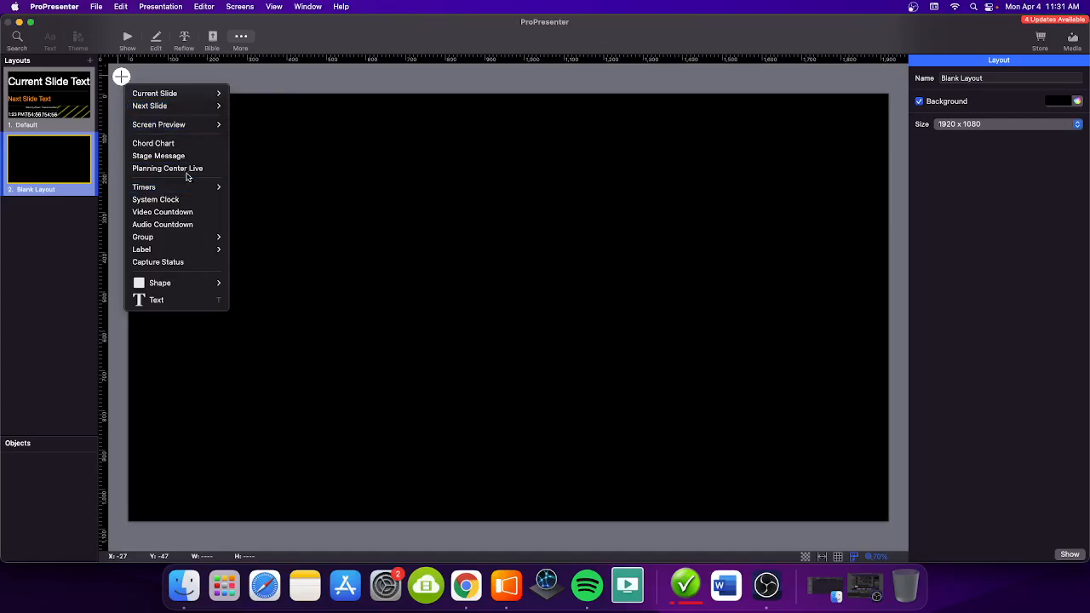
pyautogui.click(265, 232)
pyautogui.moveTo(499, 292); pyautogui.dragTo(883, 349)
pyautogui.click(507, 383)
pyautogui.click(509, 377)
pyautogui.moveTo(508, 379); pyautogui.dragTo(508, 520)
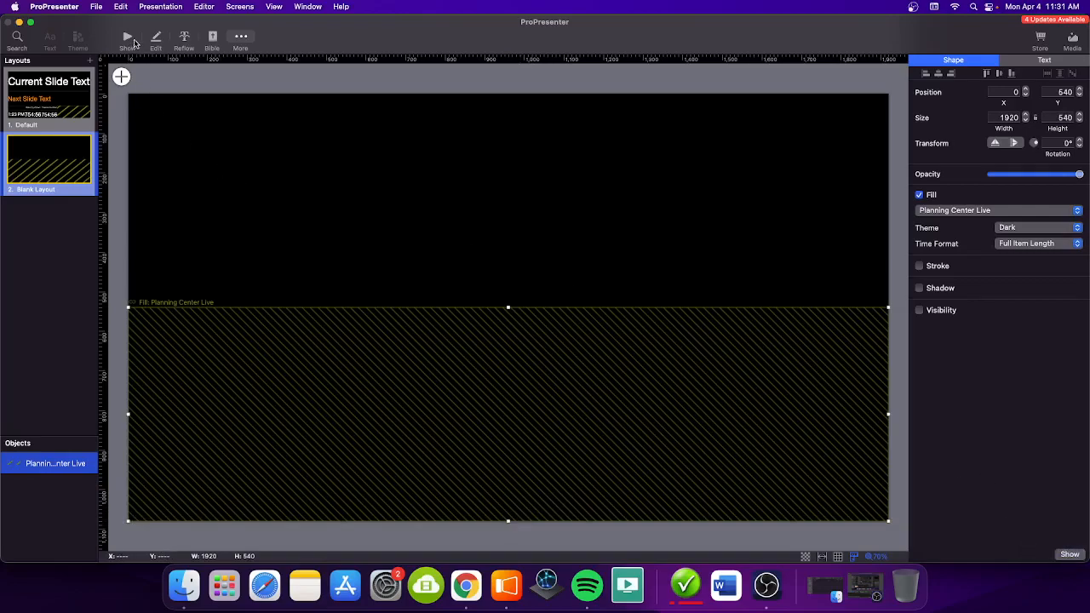
# Step: Check Blank Layout on the Stage Display in the show view, and reopen it for editing with the Planning Center Live object selected
pyautogui.press('super+1')
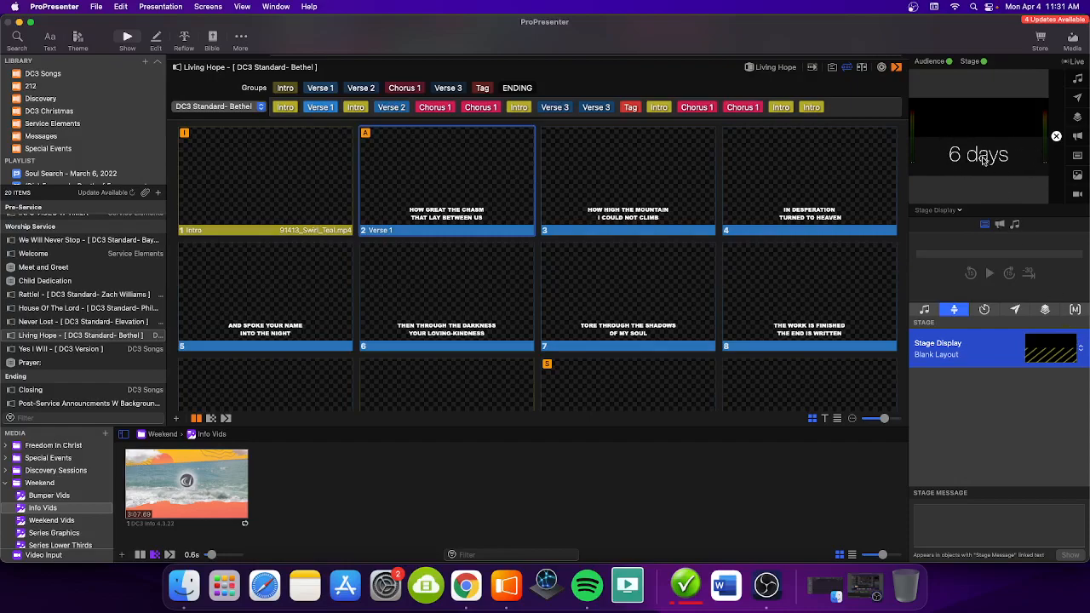
pyautogui.click(1052, 349)
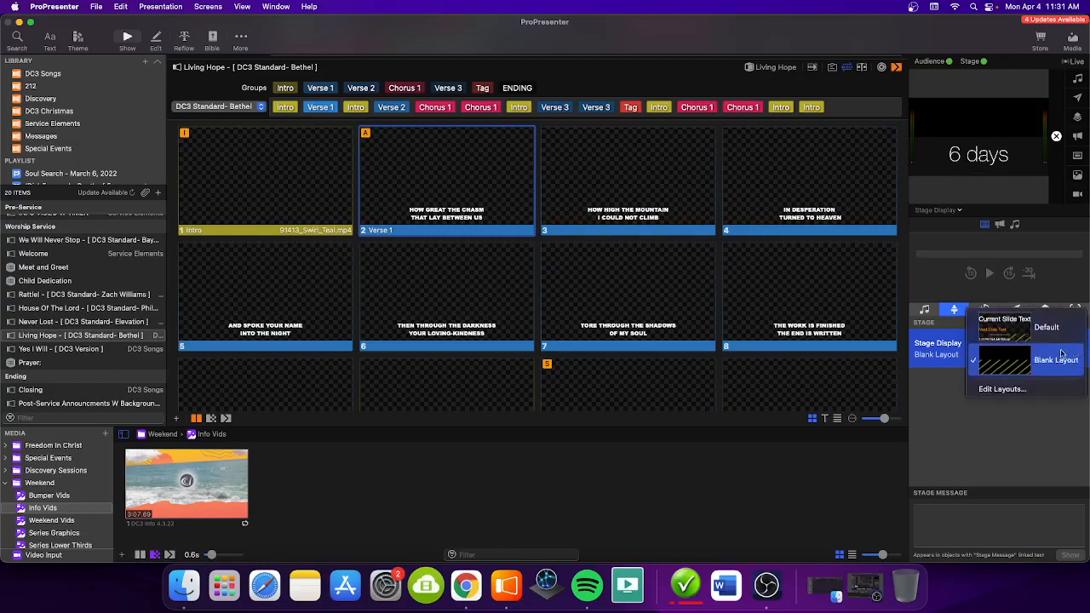
pyautogui.click(1002, 390)
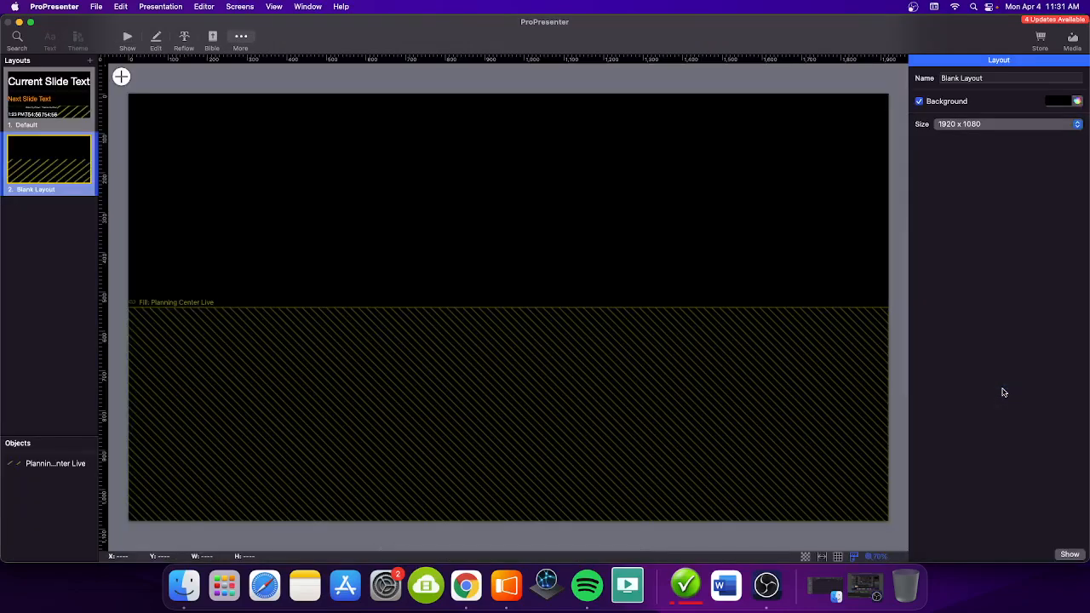
pyautogui.click(508, 309)
pyautogui.moveTo(509, 306)
pyautogui.mouseDown()
pyautogui.moveTo(516, 379)
pyautogui.moveTo(506, 297)
pyautogui.moveTo(505, 306)
pyautogui.mouseUp()
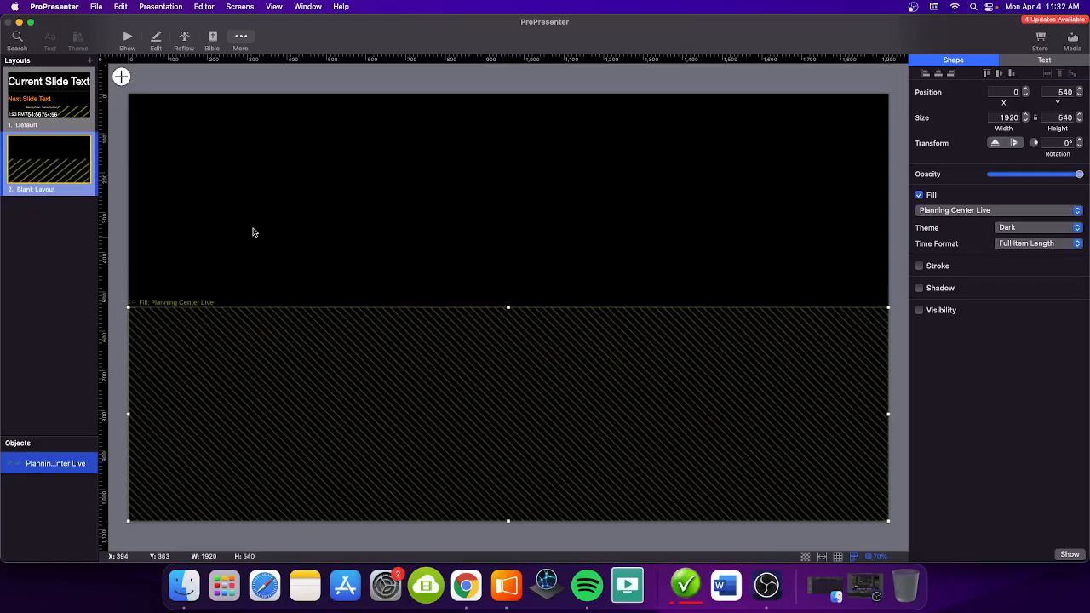
# Step: Add a System Clock to Blank Layout and move it to the canvas's top-left corner at X 0, Y 0
pyautogui.click(116, 79)
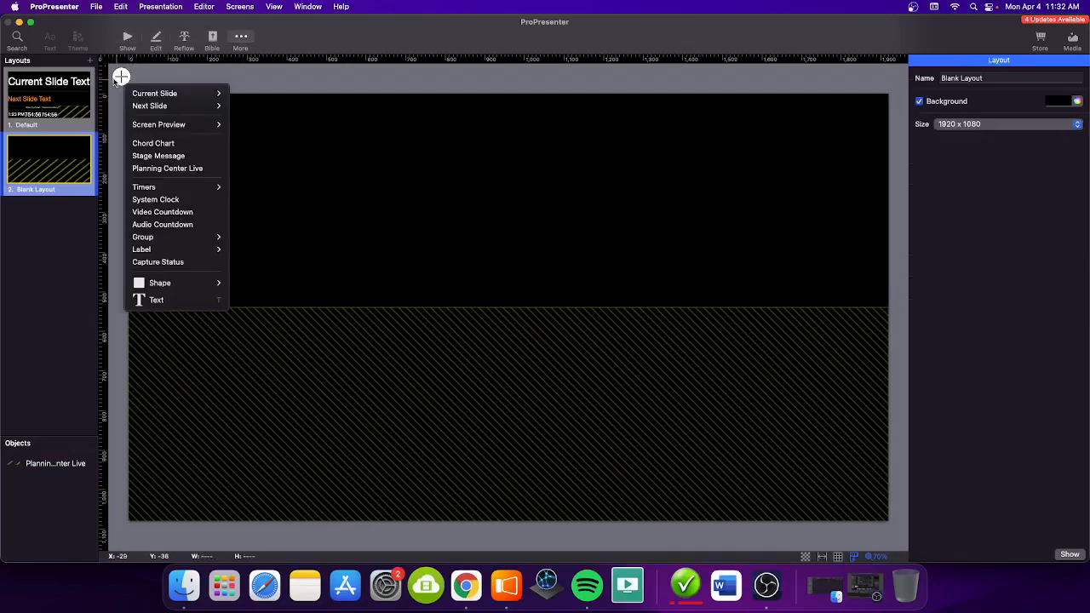
pyautogui.click(173, 201)
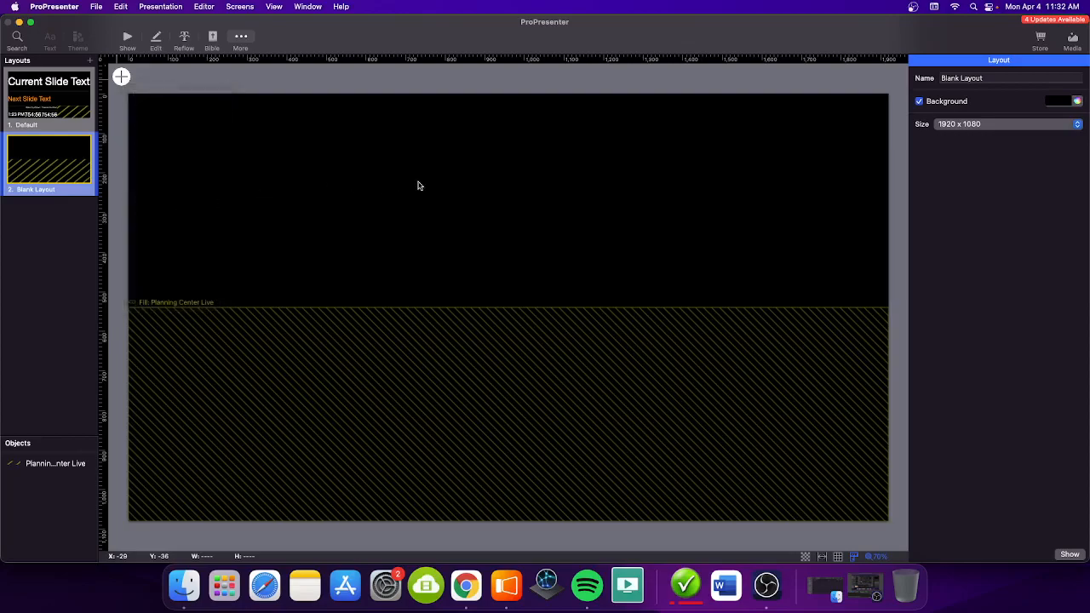
pyautogui.moveTo(414, 185); pyautogui.dragTo(383, 157)
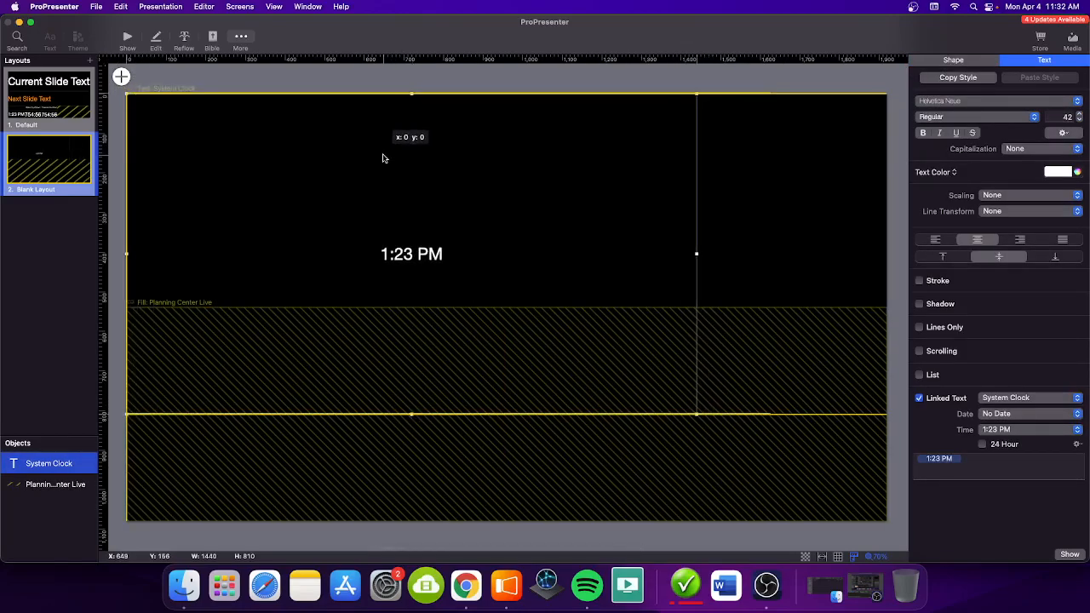
# Step: Move the Planning Center Live object to the upper half of the canvas
pyautogui.click(412, 415)
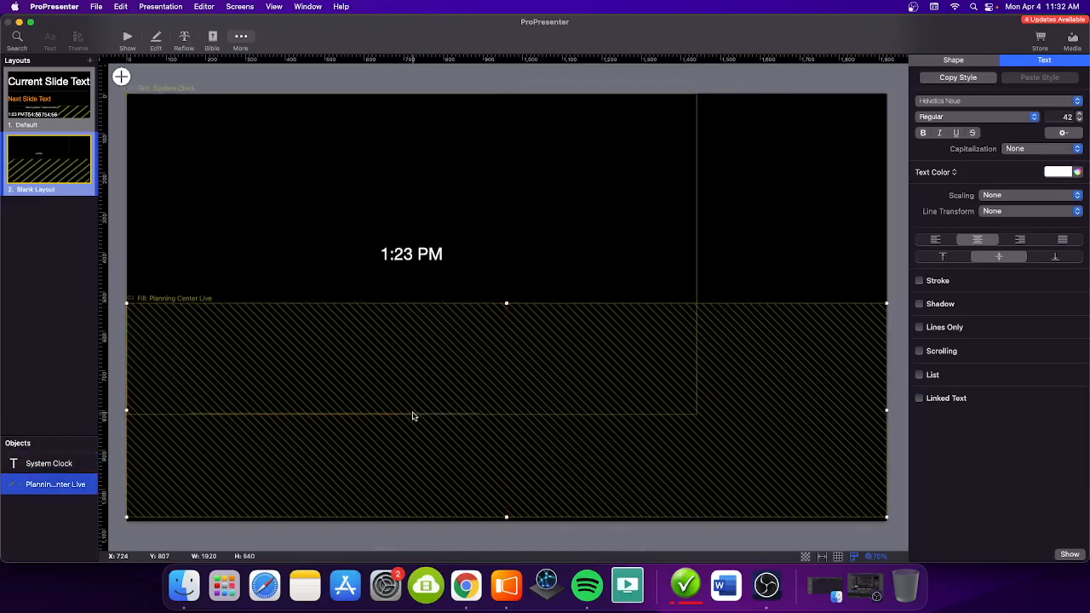
pyautogui.moveTo(428, 448); pyautogui.dragTo(429, 438)
pyautogui.click(475, 280)
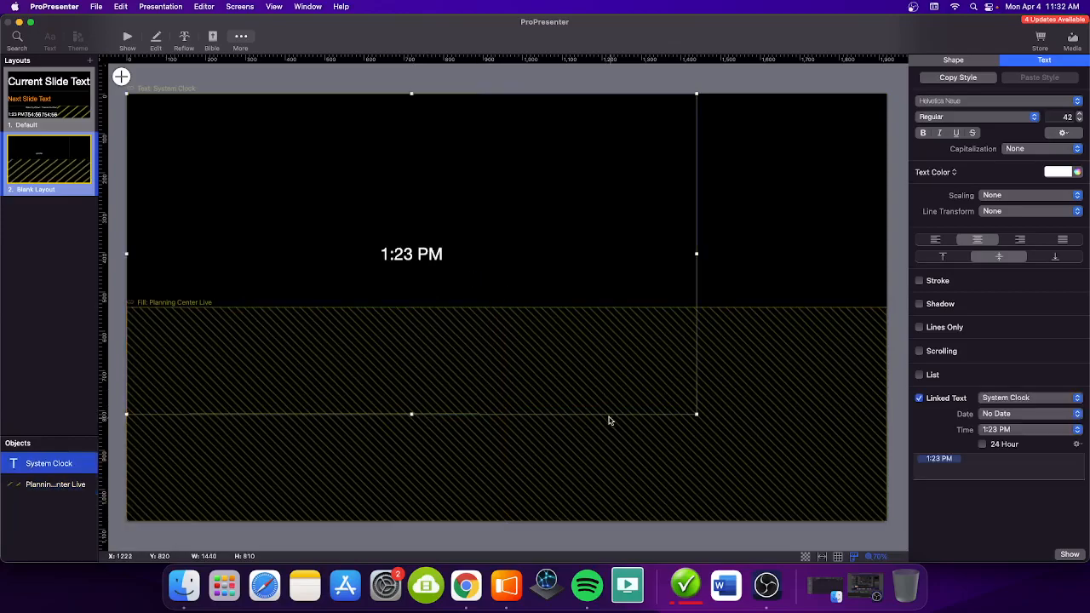
pyautogui.moveTo(590, 452); pyautogui.dragTo(584, 327)
pyautogui.moveTo(576, 260); pyautogui.dragTo(611, 257)
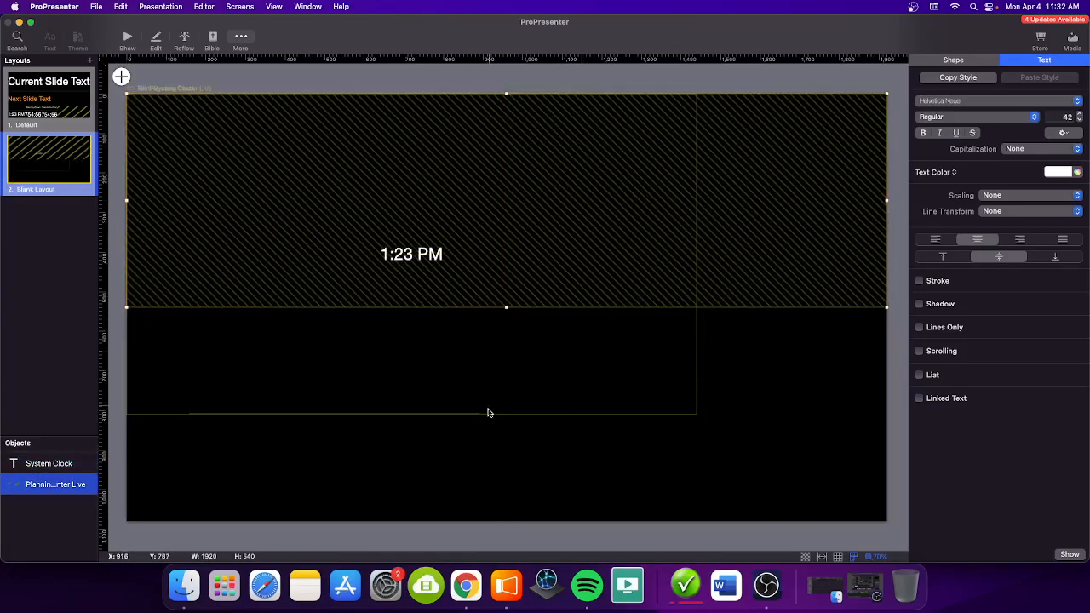
# Step: Shrink the System Clock to about 474 x 202 and fit it into the bottom-left corner of the canvas
pyautogui.click(44, 462)
pyautogui.moveTo(489, 325); pyautogui.dragTo(533, 454)
pyautogui.moveTo(455, 226); pyautogui.dragTo(426, 453)
pyautogui.moveTo(696, 478); pyautogui.dragTo(314, 470)
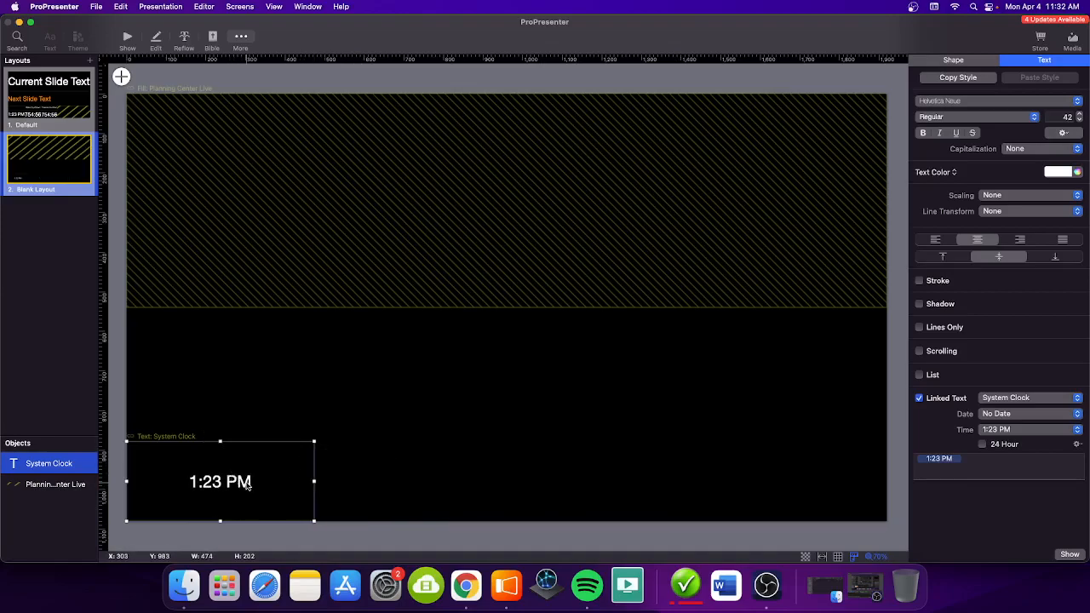
pyautogui.click(53, 484)
pyautogui.click(55, 466)
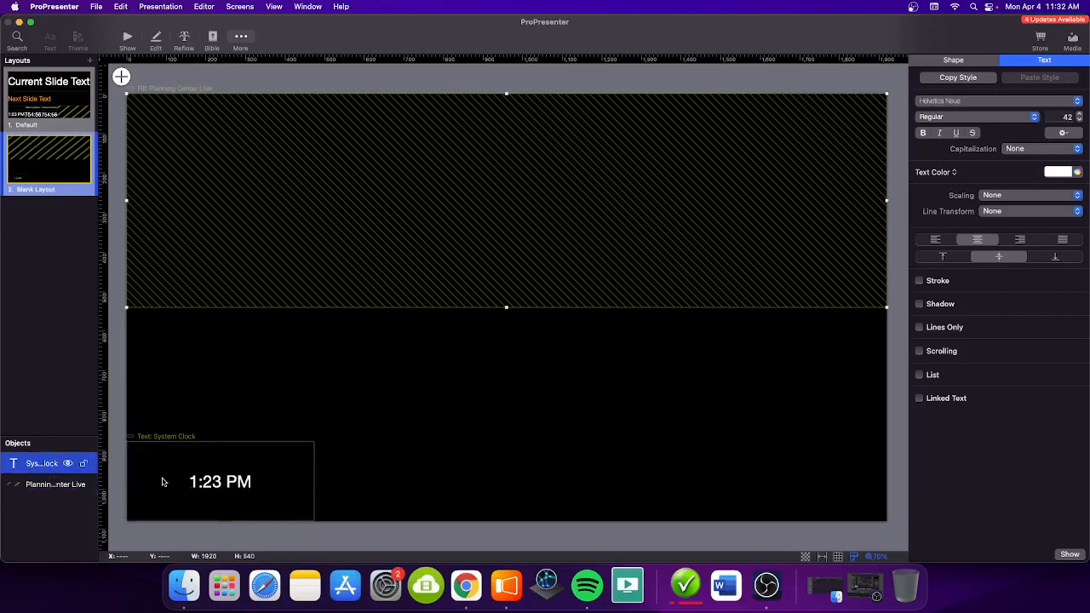
# Step: Try Container up or down scaling on the System Clock's text and return the scaling to None
pyautogui.click(1022, 197)
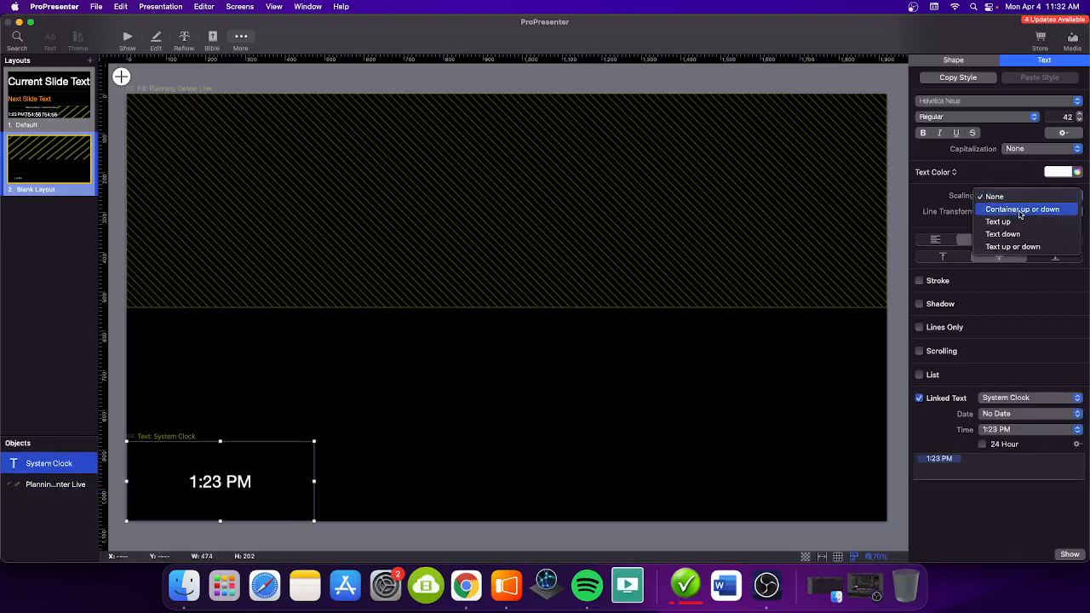
pyautogui.click(972, 206)
pyautogui.click(1020, 213)
pyautogui.click(960, 217)
pyautogui.click(996, 197)
pyautogui.click(1006, 214)
pyautogui.click(1015, 199)
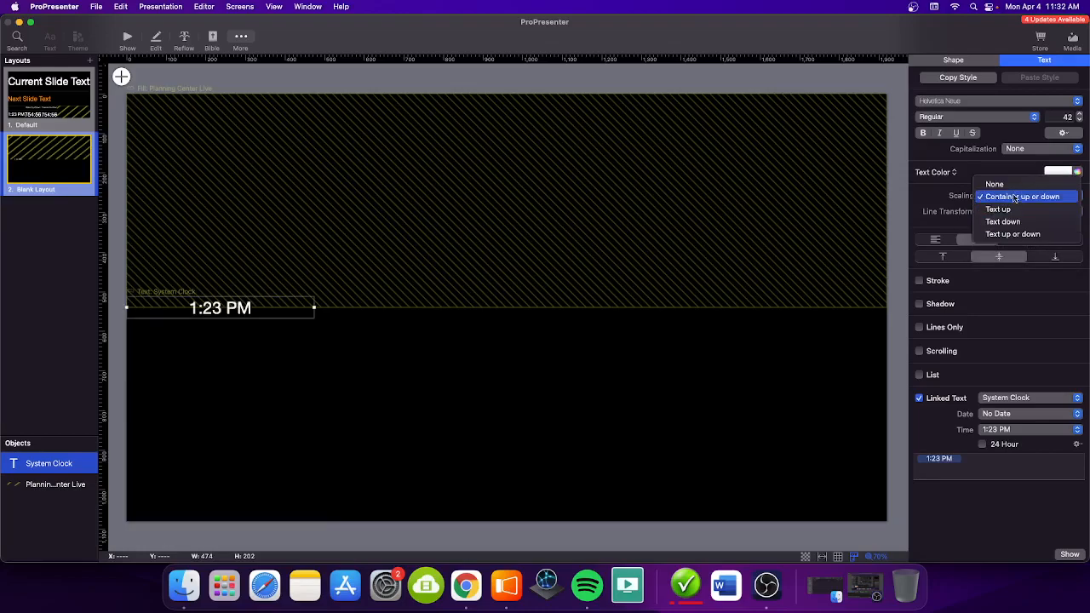
pyautogui.click(995, 184)
# Step: Resize the System Clock to about 474 x 177 in the canvas's bottom-left corner and set its capitalization to All Caps
pyautogui.moveTo(263, 316); pyautogui.dragTo(222, 454)
pyautogui.click(1063, 134)
pyautogui.click(1062, 133)
pyautogui.click(1020, 151)
pyautogui.click(1012, 164)
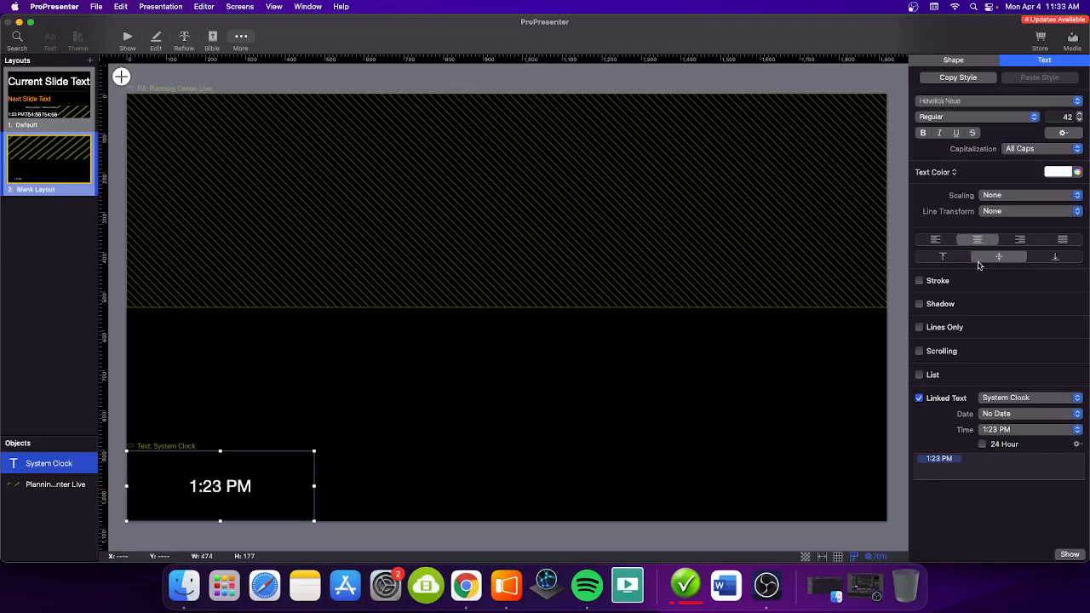
# Step: Review the System Clock's available time formats, date formats and default format options
pyautogui.click(1023, 430)
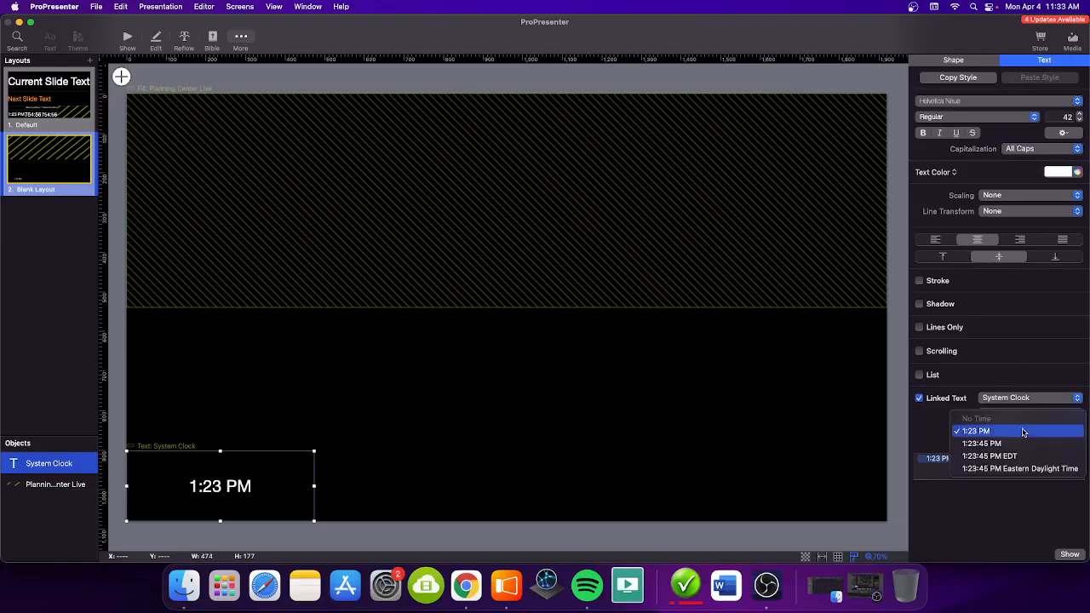
pyautogui.click(1016, 433)
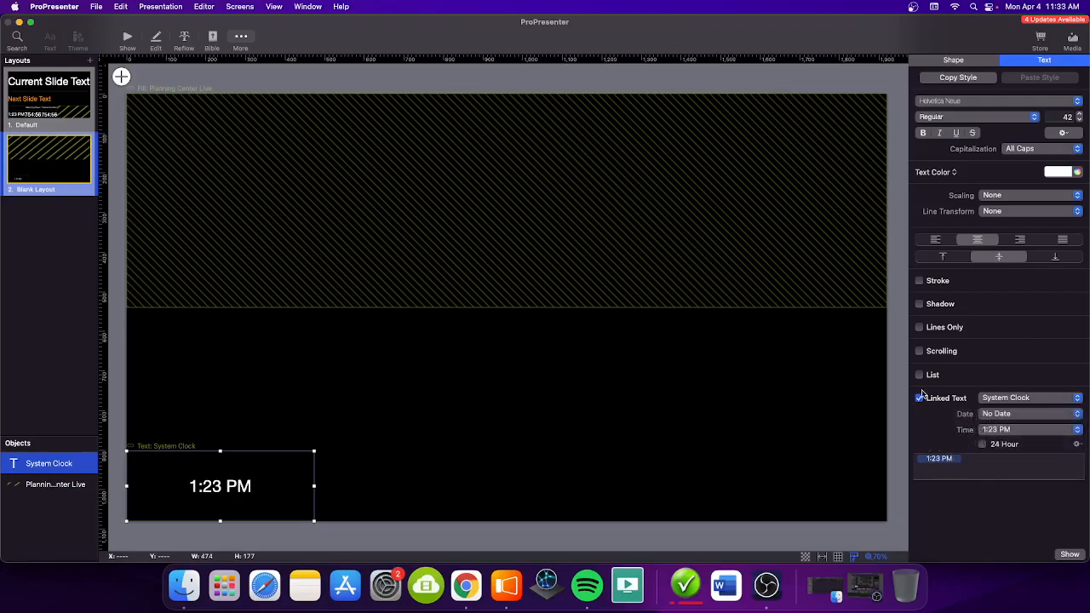
pyautogui.click(1013, 415)
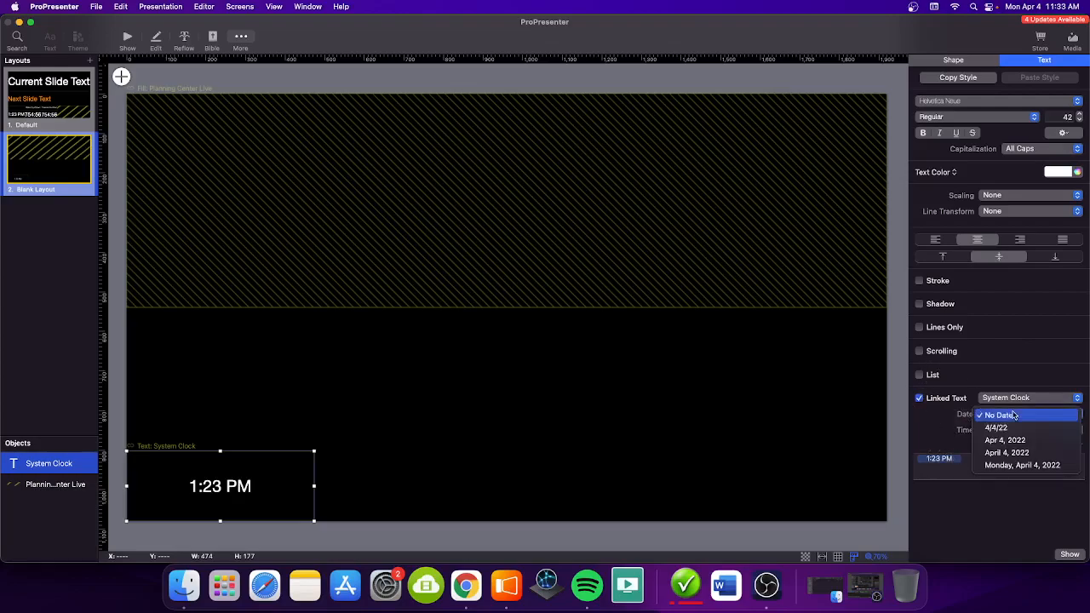
pyautogui.click(929, 430)
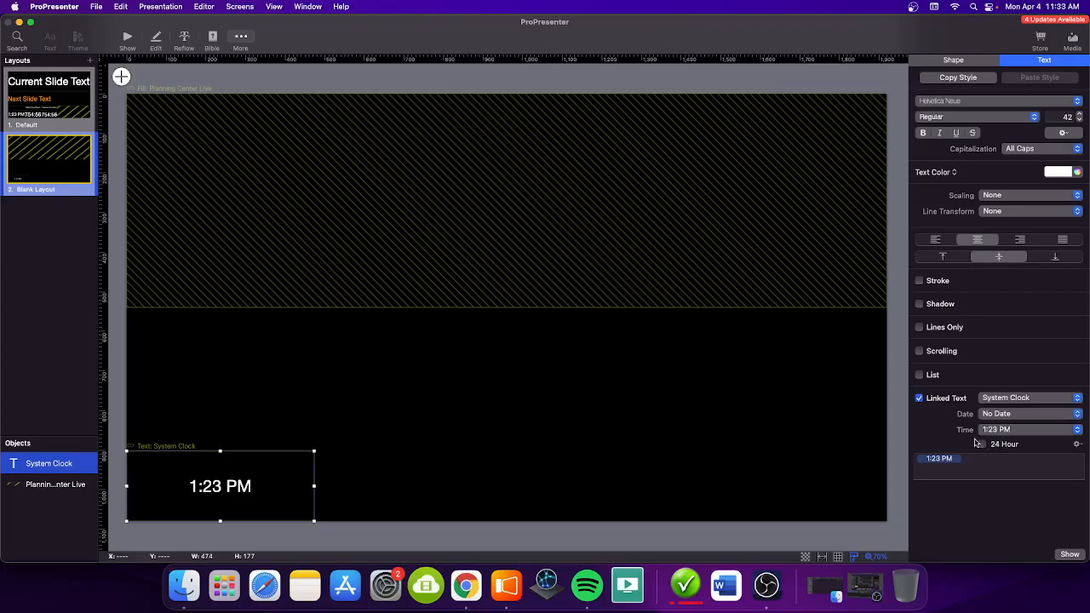
pyautogui.click(1077, 445)
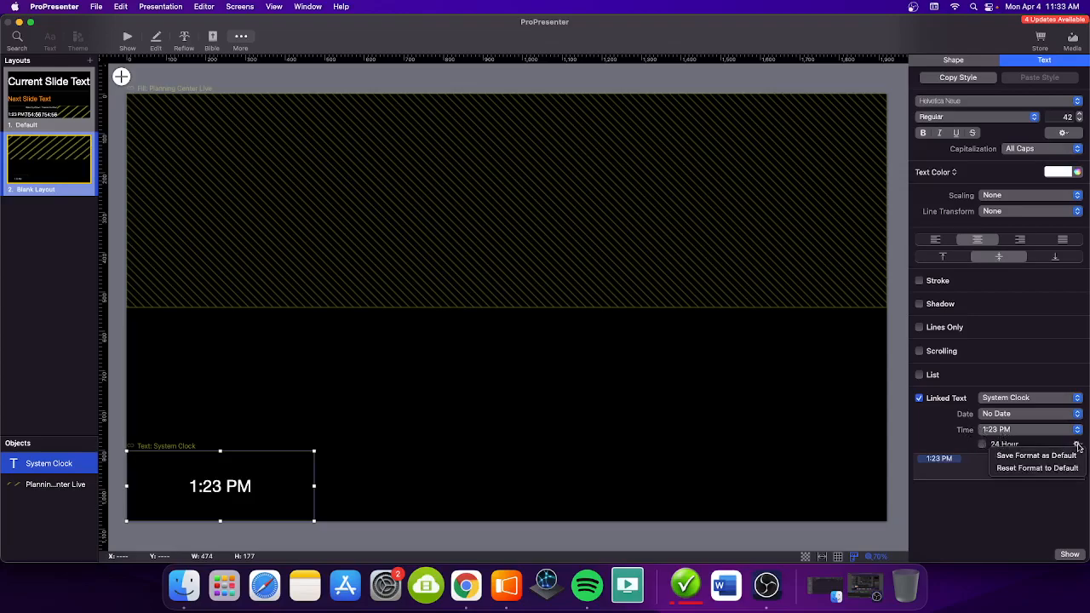
pyautogui.click(944, 432)
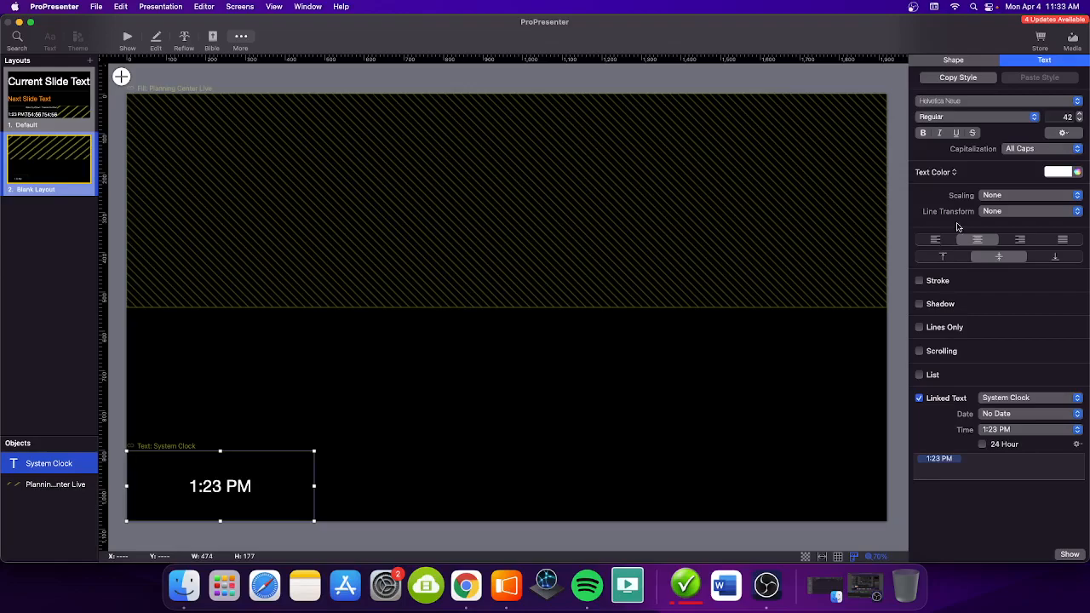
# Step: Enlarge the System Clock's text, trying font size 70 and settling on 100
pyautogui.click(950, 173)
pyautogui.click(1008, 177)
pyautogui.click(1062, 117)
pyautogui.write('70')
pyautogui.press('Return')
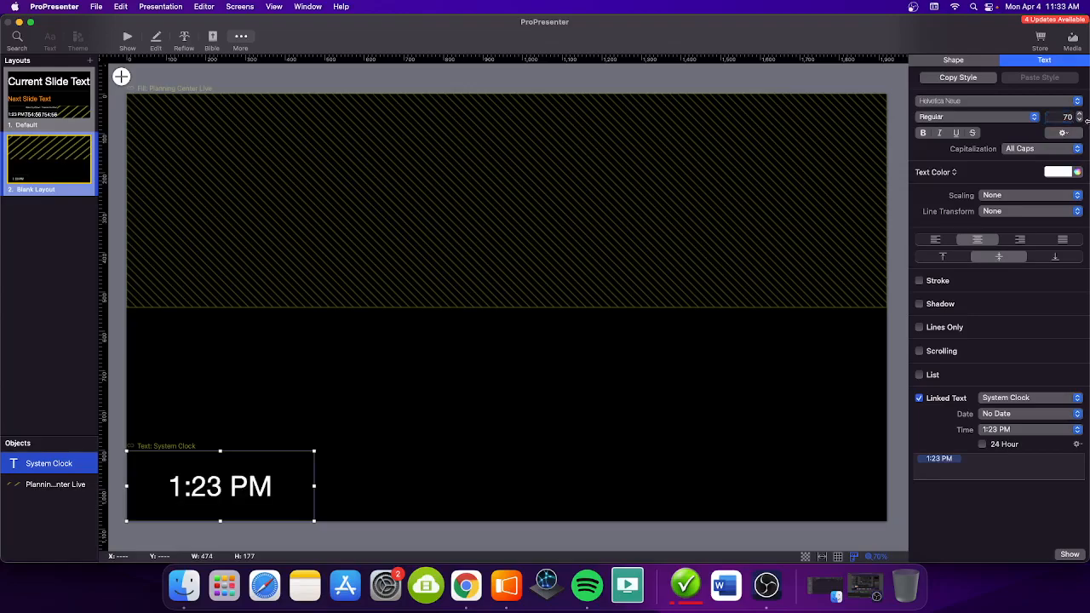
pyautogui.click(1064, 116)
pyautogui.write('100')
pyautogui.press('Return')
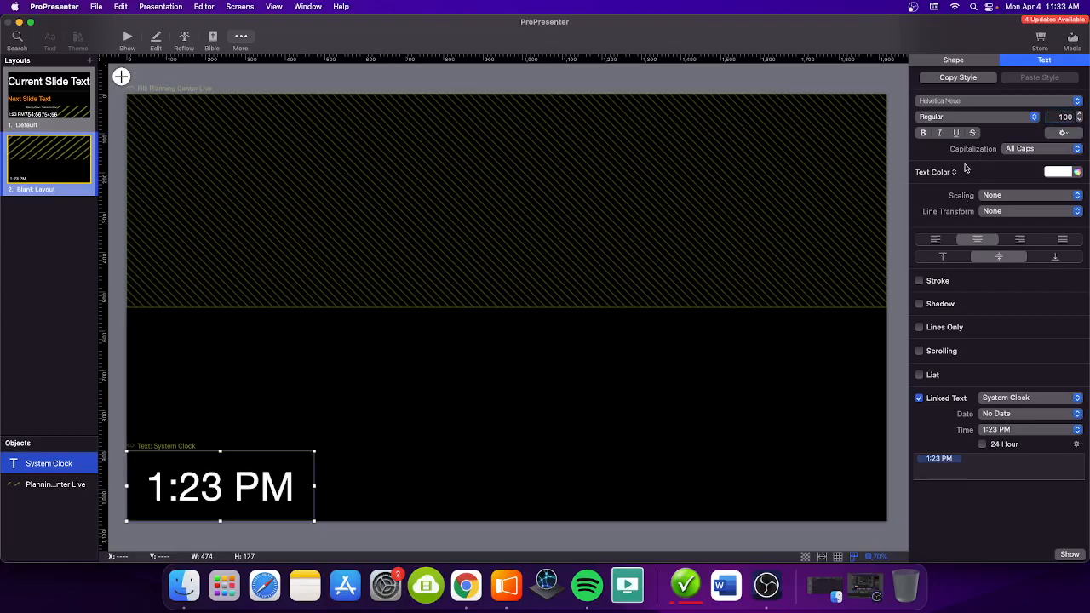
pyautogui.click(1011, 202)
pyautogui.click(913, 211)
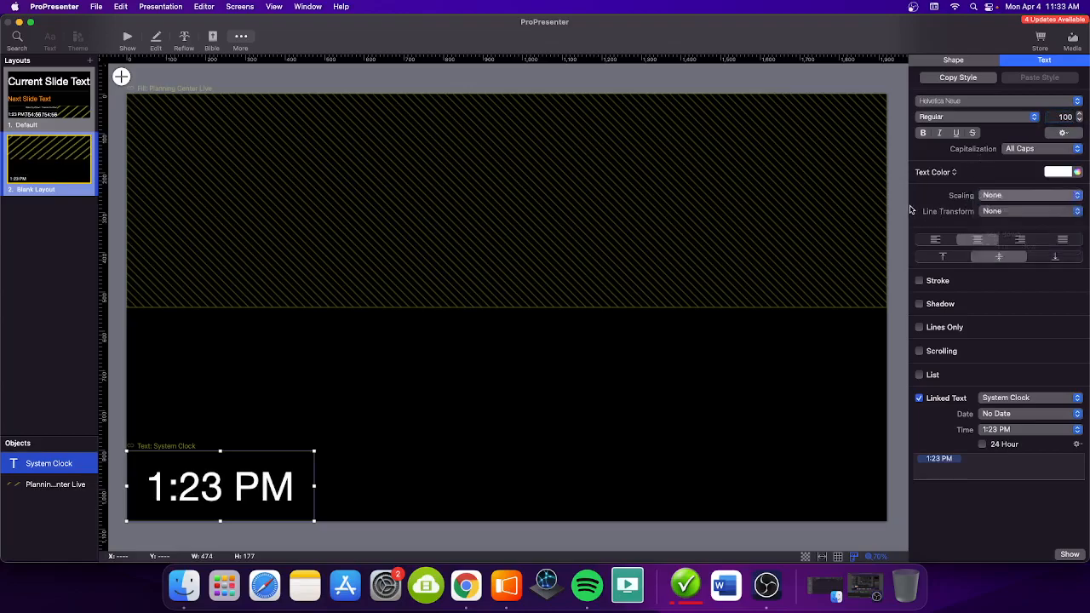
# Step: Check Blank Layout on the Stage Display in the show view, and reopen the layouts for editing
pyautogui.click(128, 37)
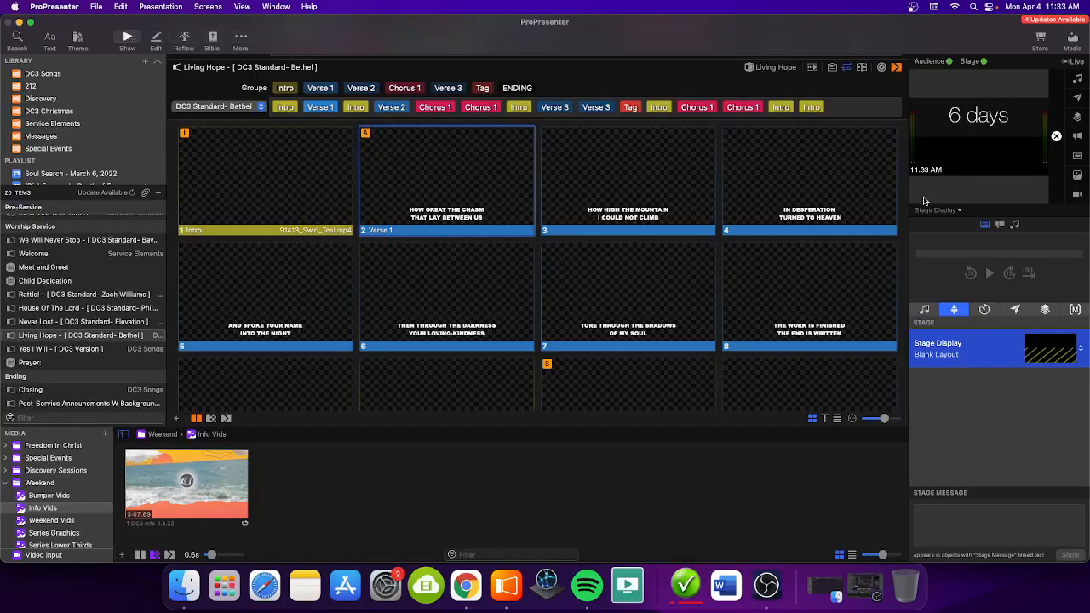
pyautogui.click(1080, 349)
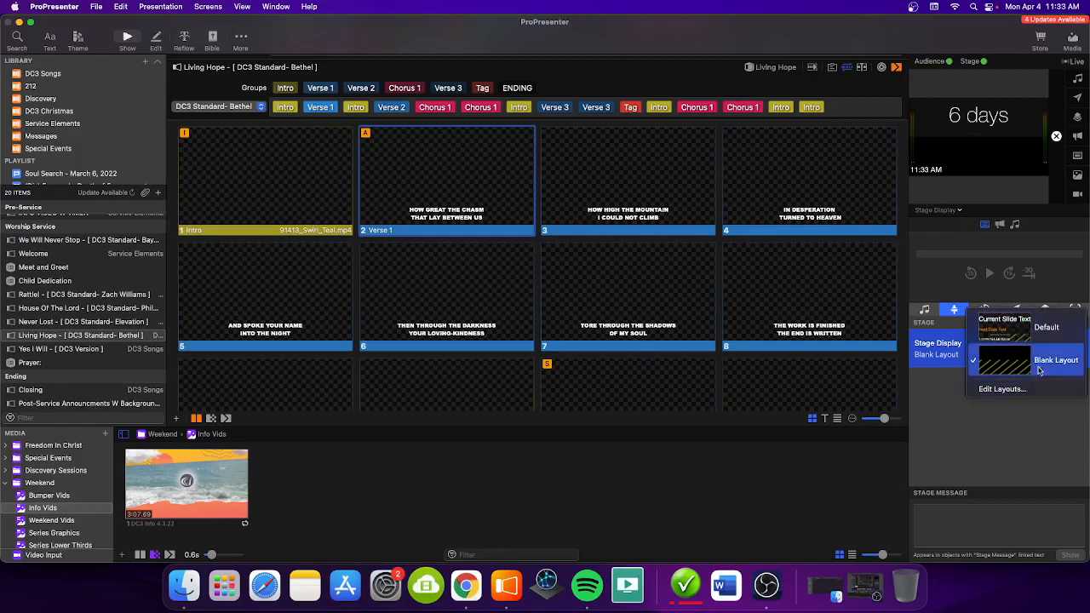
pyautogui.click(1005, 414)
pyautogui.click(1081, 352)
pyautogui.click(1022, 390)
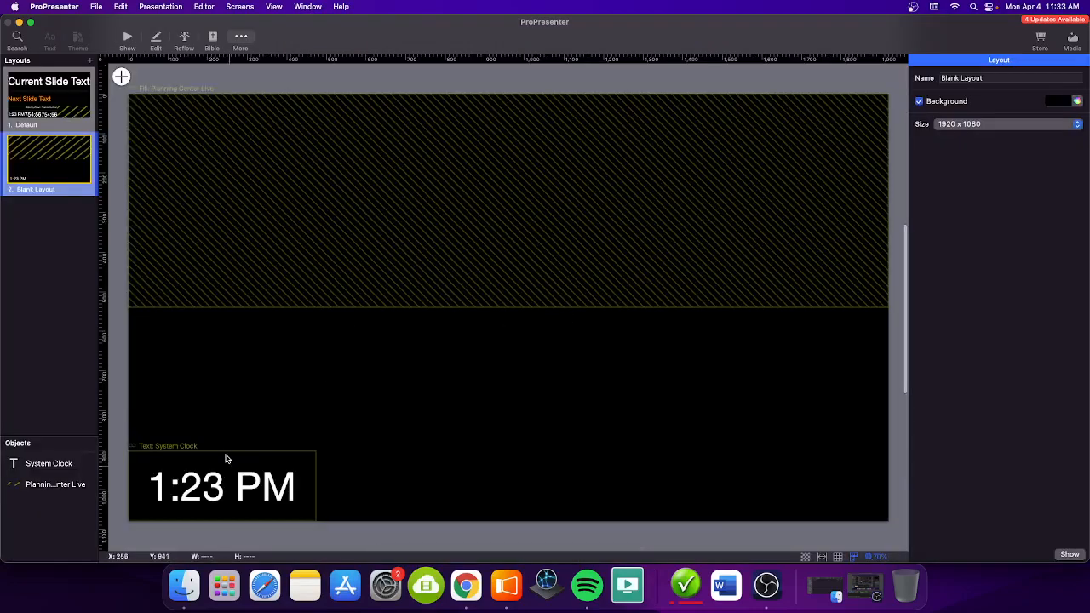
# Step: Increase the System Clock's height to about 190 in Blank Layout and set its font size to 120
pyautogui.click(226, 461)
pyautogui.moveTo(224, 451)
pyautogui.mouseDown()
pyautogui.moveTo(224, 427)
pyautogui.moveTo(225, 444)
pyautogui.mouseUp()
pyautogui.moveTo(290, 485); pyautogui.dragTo(274, 461)
pyautogui.click(1065, 117)
pyautogui.write('19')
pyautogui.write('20')
pyautogui.press('Return')
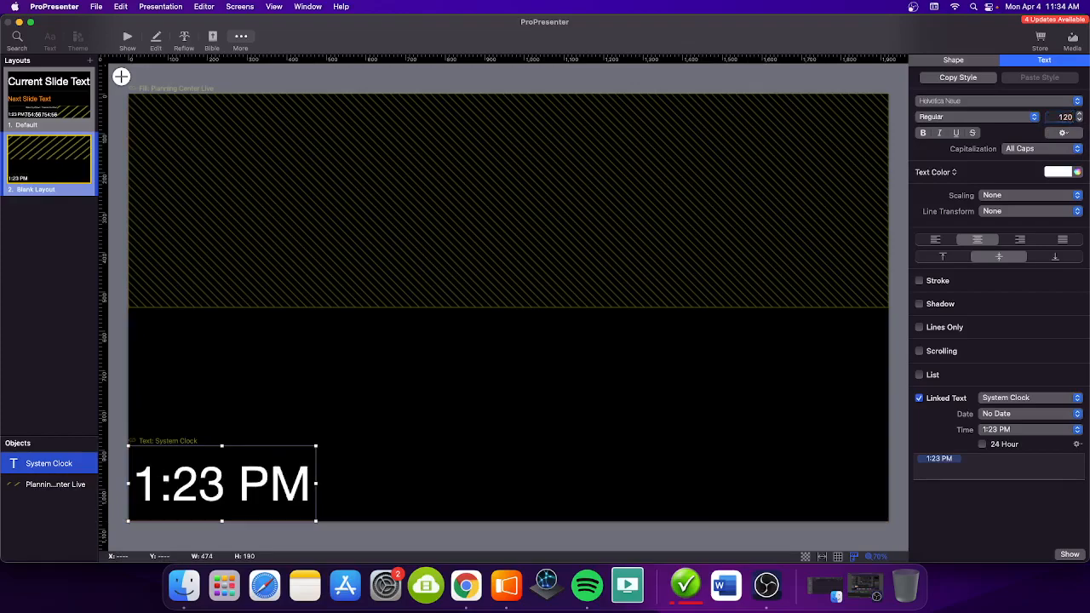
# Step: Rename Blank Layout to Message SD
pyautogui.click(661, 373)
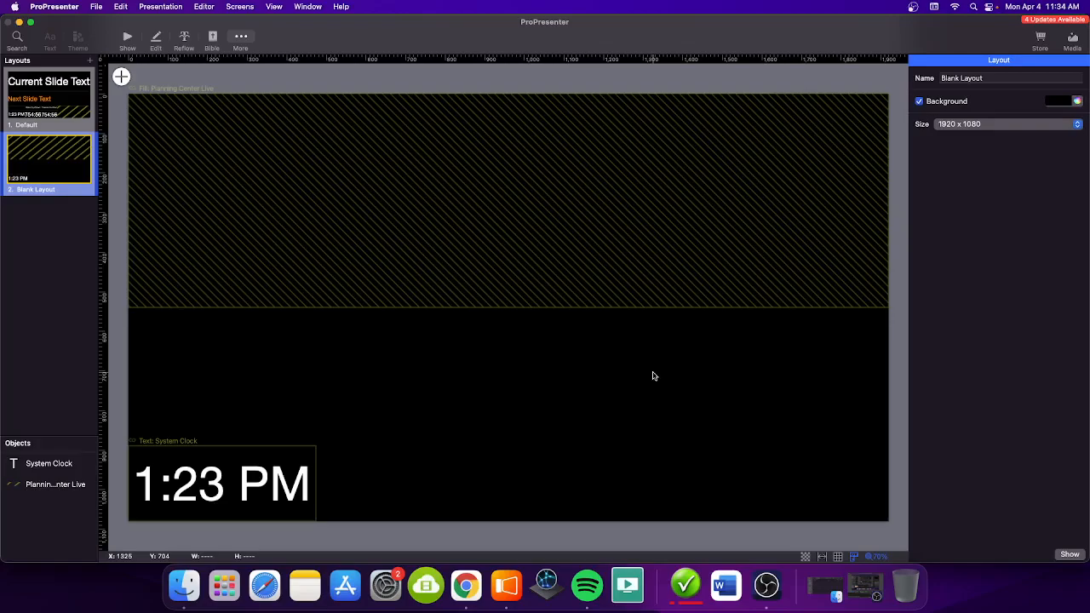
pyautogui.click(998, 78)
pyautogui.write('Message SD')
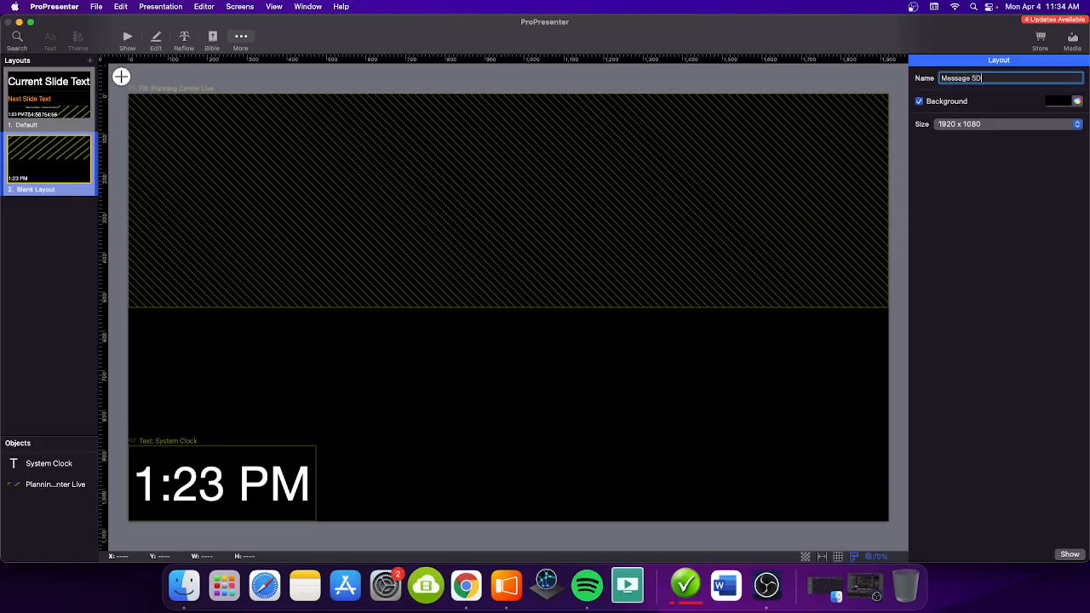
pyautogui.press('Return')
# Step: Compare the Default and Message SD layouts by switching between them, ending on Default
pyautogui.click(77, 104)
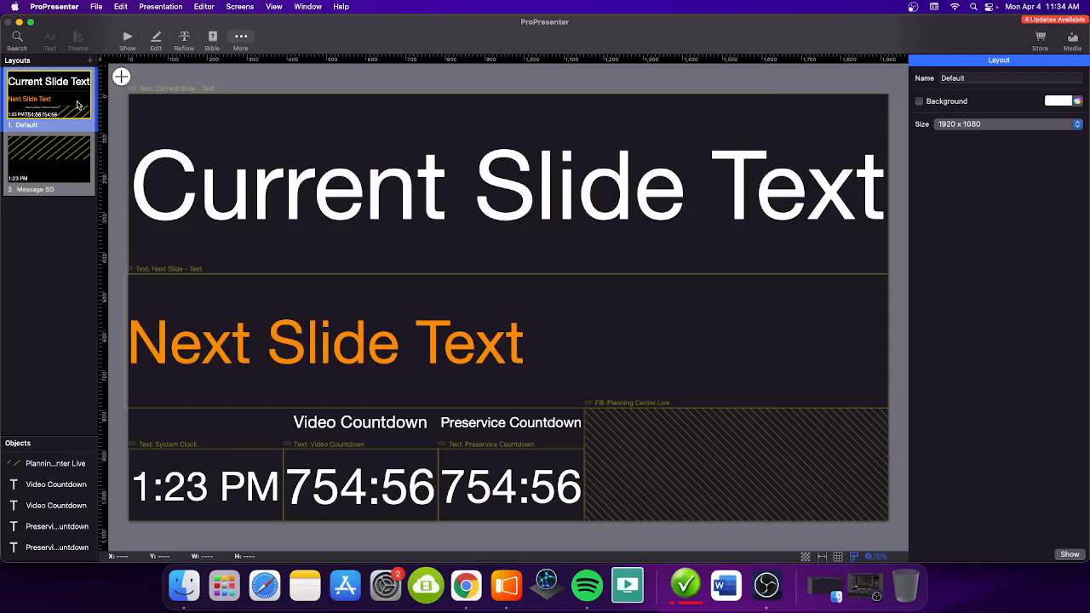
pyautogui.click(21, 159)
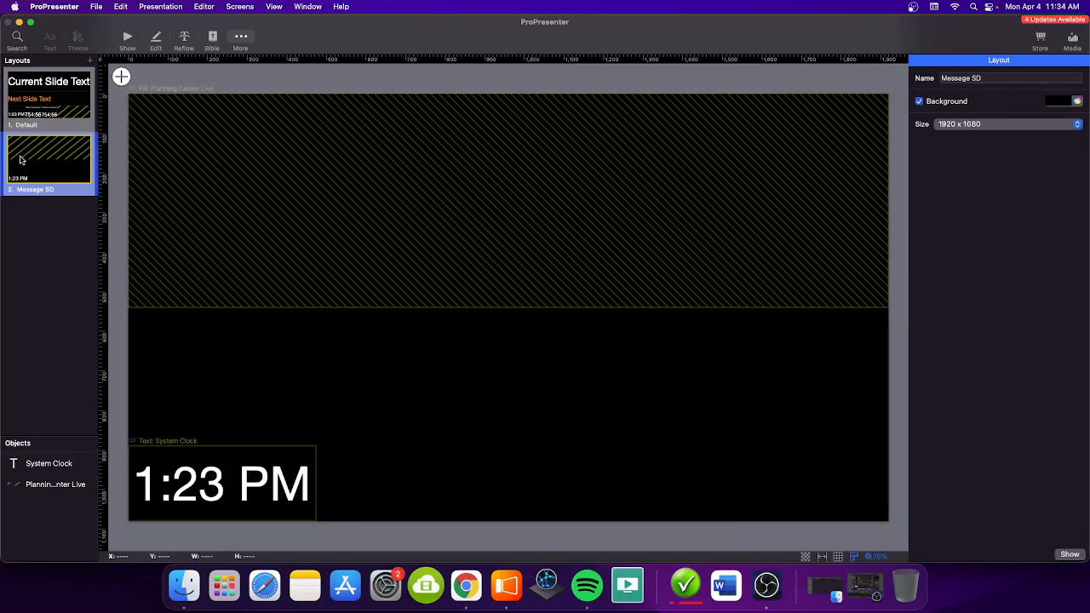
pyautogui.click(58, 105)
pyautogui.click(79, 182)
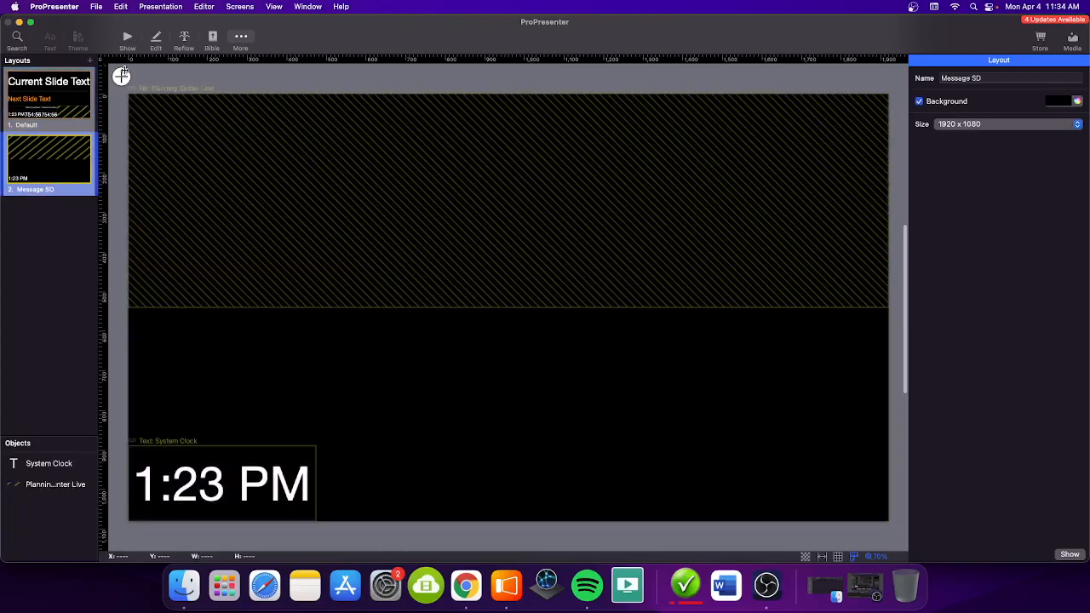
pyautogui.click(59, 91)
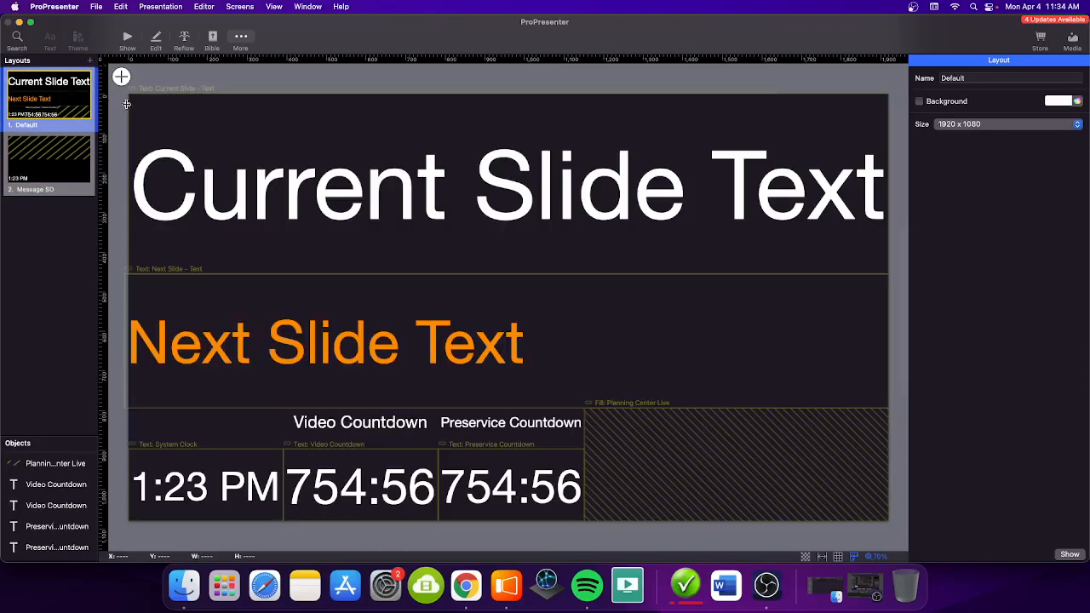
pyautogui.click(74, 145)
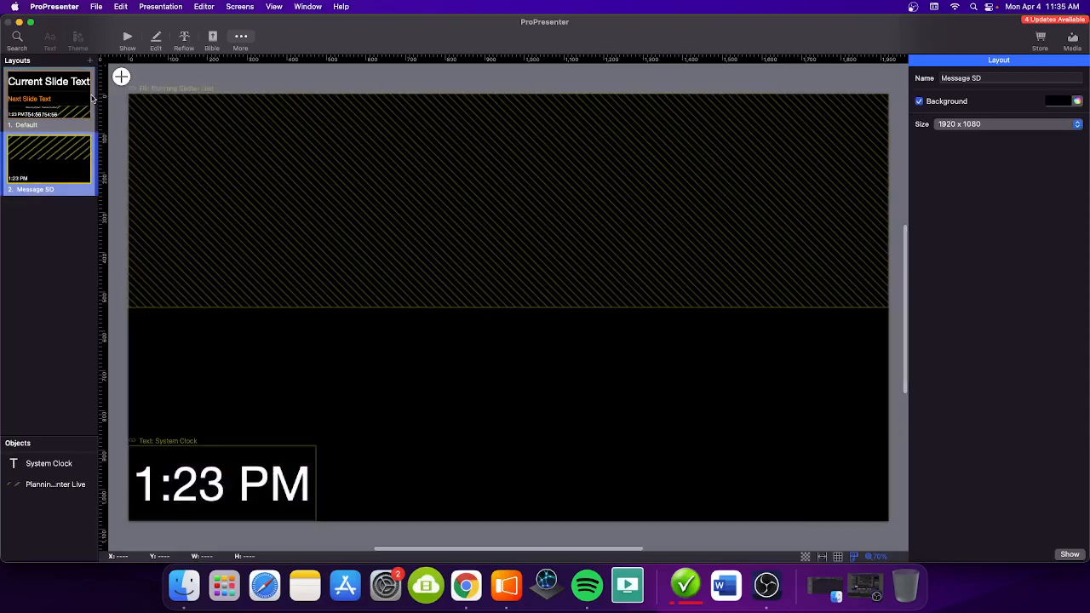
pyautogui.click(92, 101)
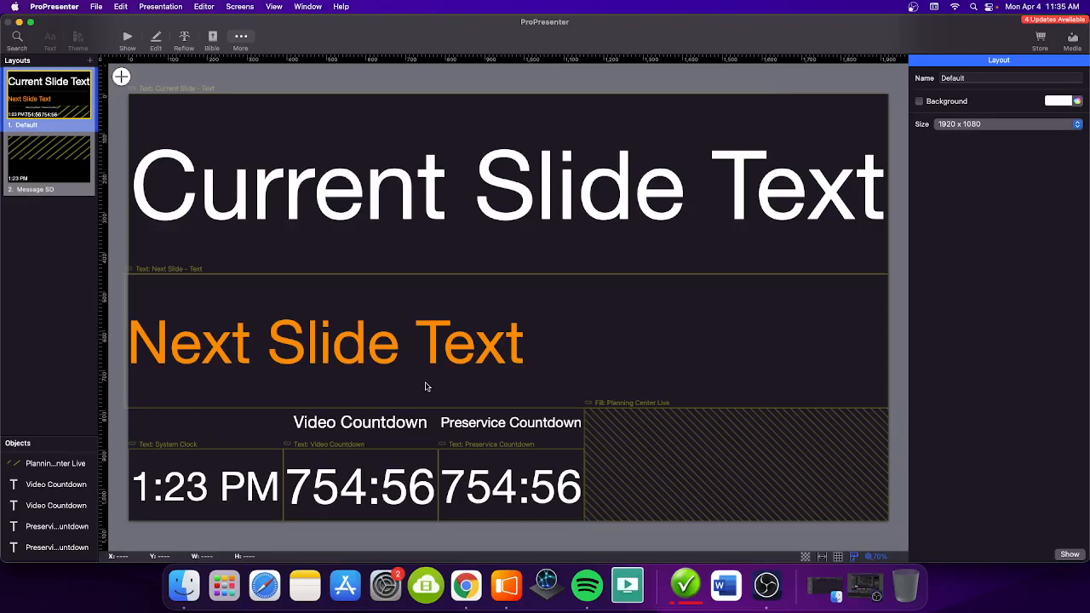
# Step: Examine the text settings of the Current Slide and Next Slide objects in the Default layout
pyautogui.click(422, 350)
pyautogui.click(420, 246)
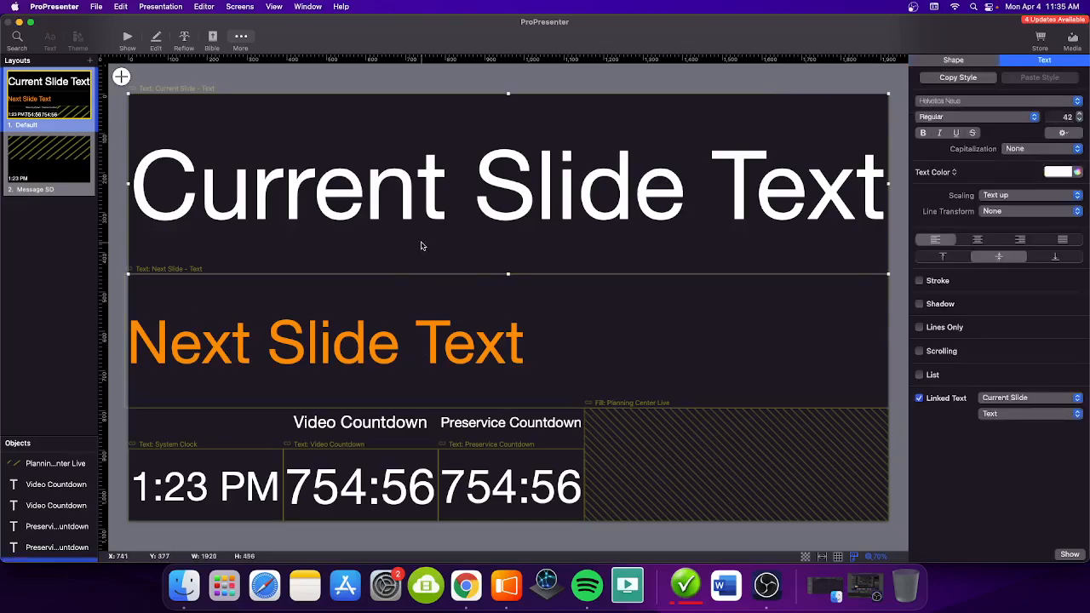
pyautogui.click(420, 337)
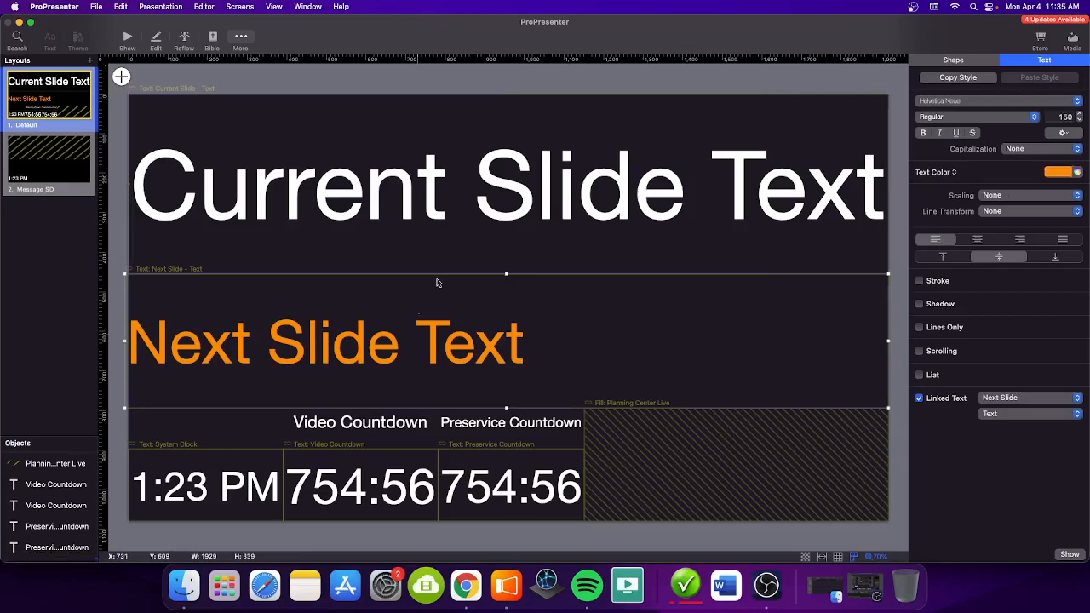
pyautogui.click(444, 213)
pyautogui.click(432, 320)
pyautogui.click(439, 238)
pyautogui.click(430, 310)
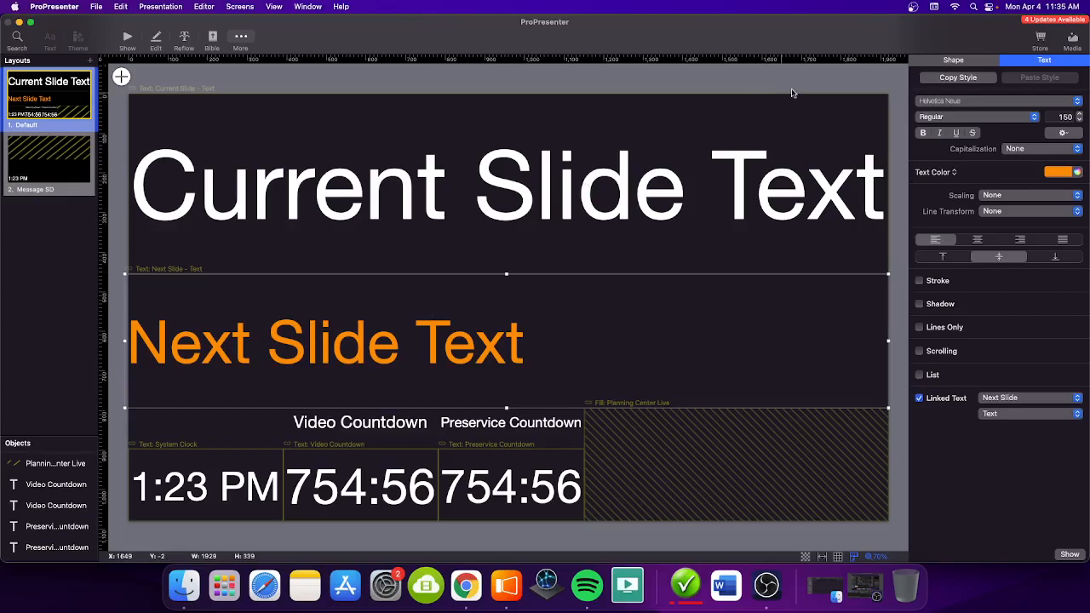
pyautogui.click(766, 586)
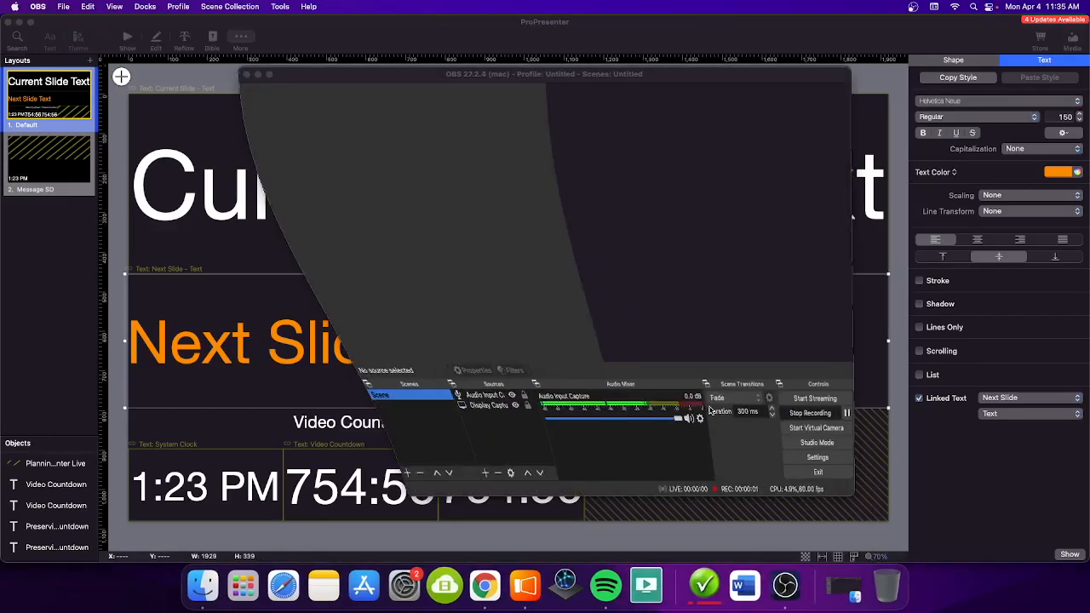